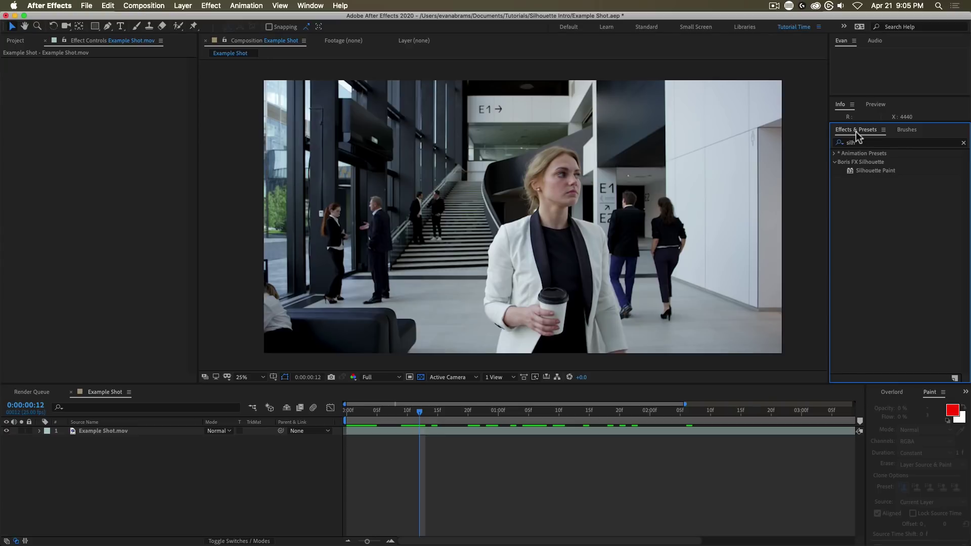
Step: Apply the Silhouette Paint effect to the Example Shot.mov layer in the comp
mouse_move(867, 168)
left_mouse_down()
mouse_move(574, 200)
mouse_move(533, 218)
left_mouse_up()
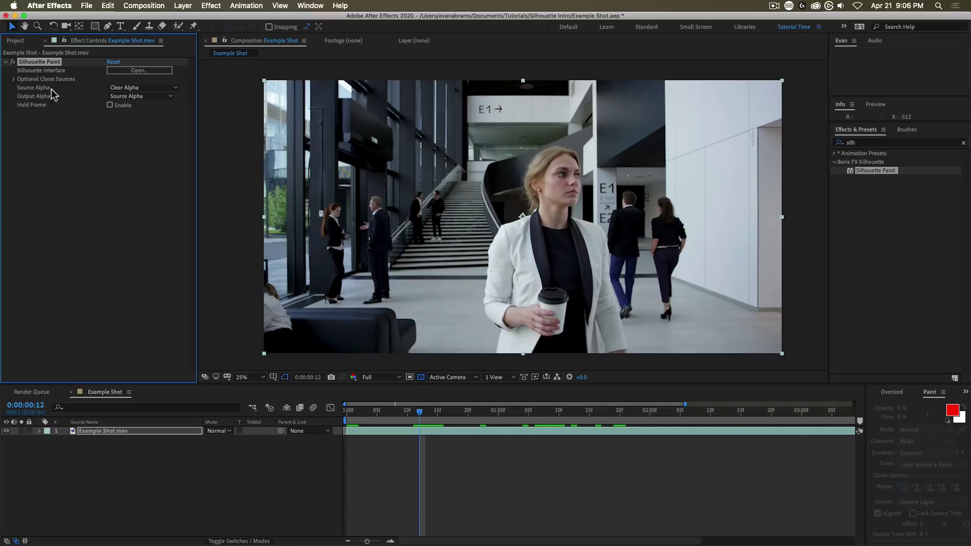
Step: Launch the Silhouette Paint interface and create a new project named Example Shot
left_click(121, 70)
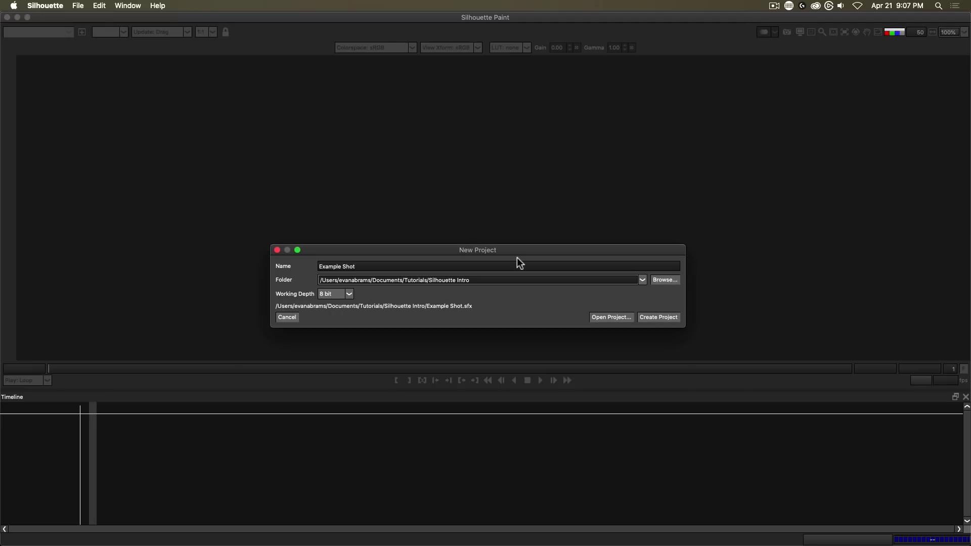
left_click(669, 319)
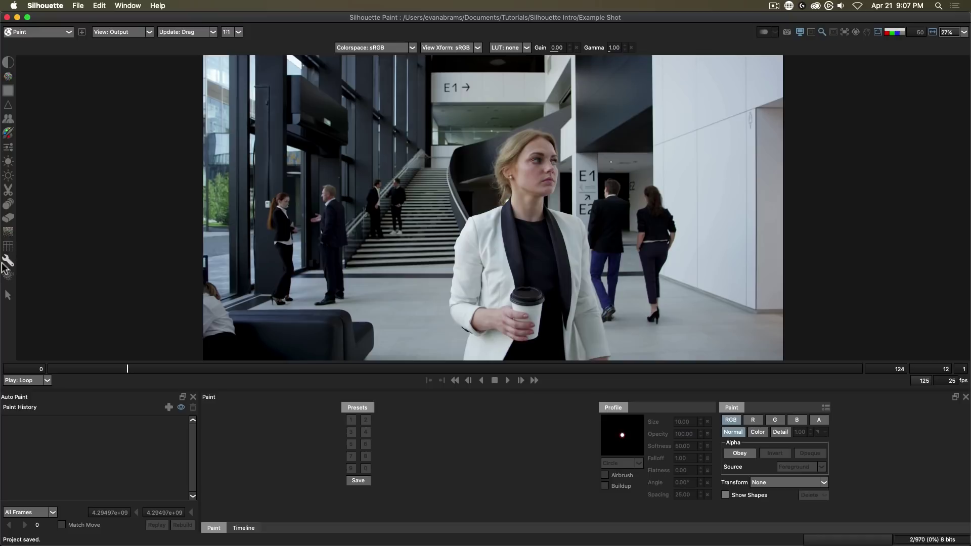
left_click(8, 133)
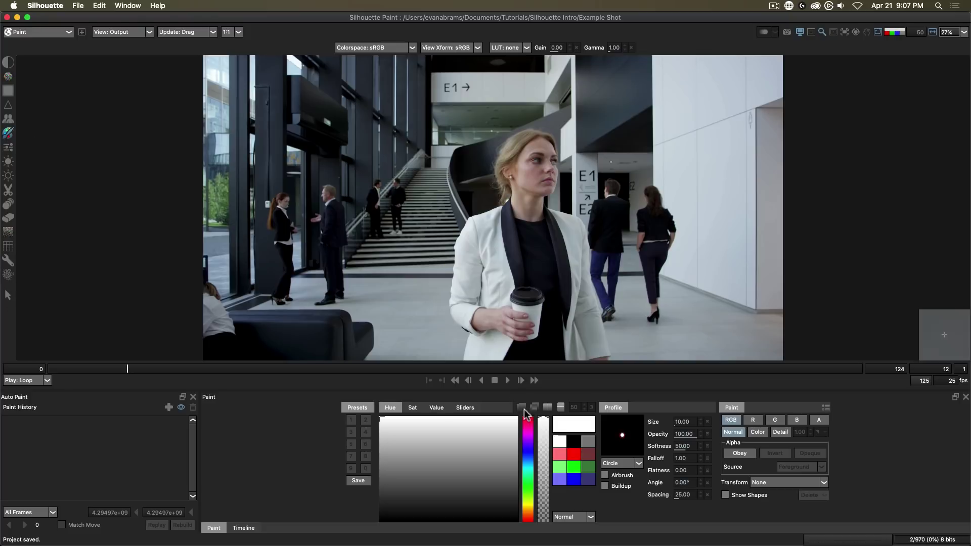
left_click_drag(516, 85, 529, 122)
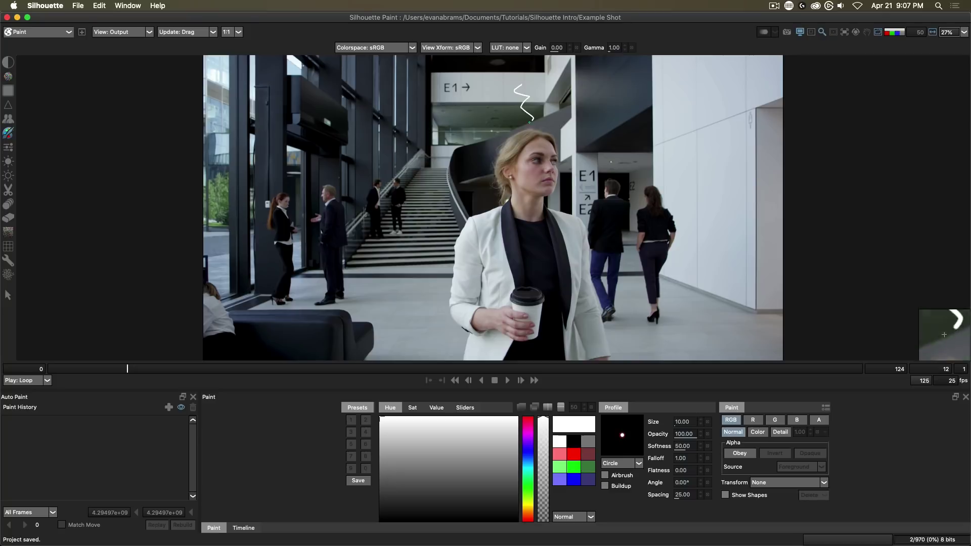
left_click_drag(453, 142, 489, 153)
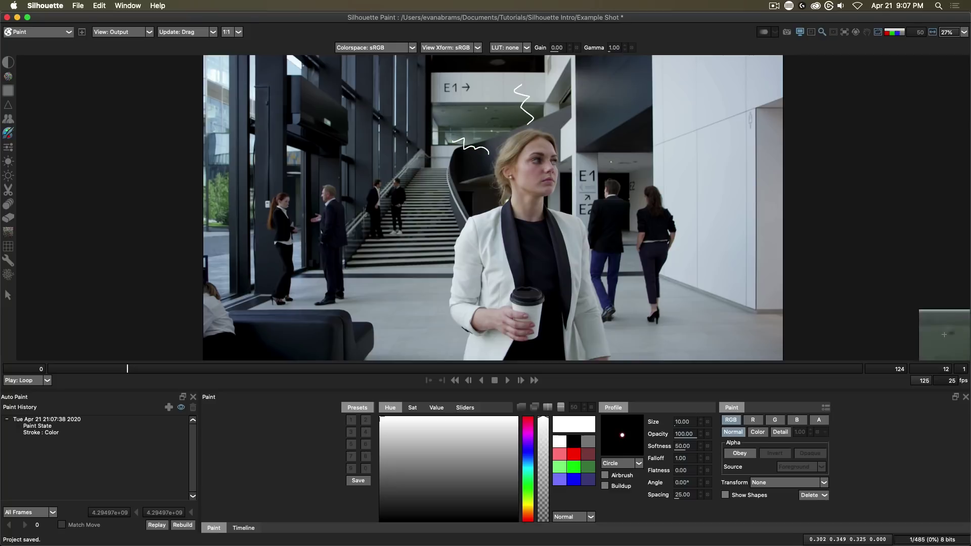
left_click_drag(481, 111, 503, 133)
left_click_drag(564, 132, 604, 106)
left_click_drag(570, 162, 625, 138)
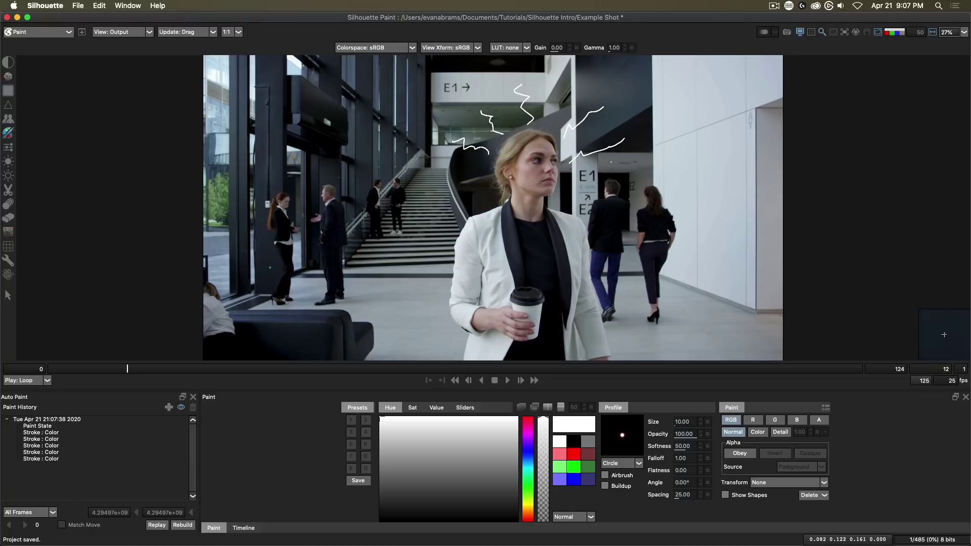
key("Right")
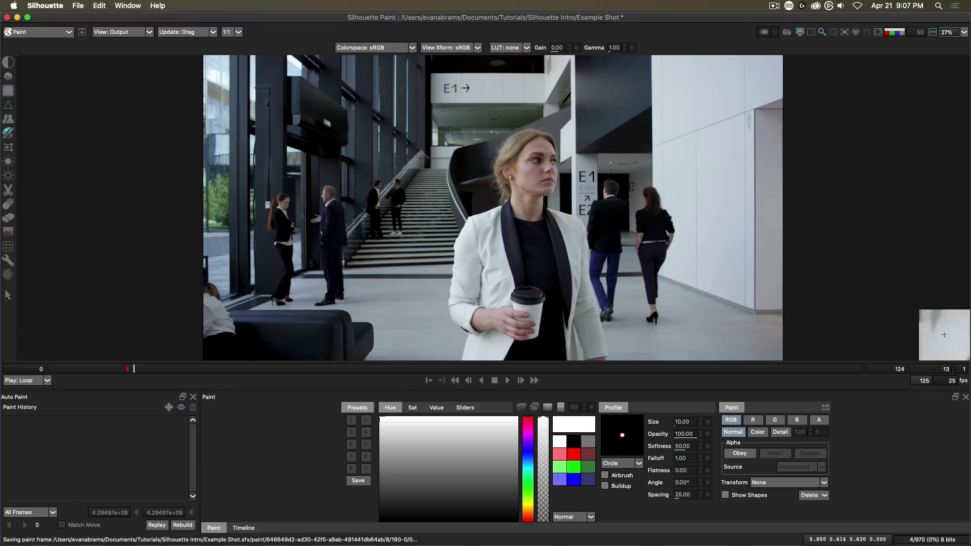
left_click_drag(553, 133, 589, 107)
left_click_drag(612, 150, 566, 161)
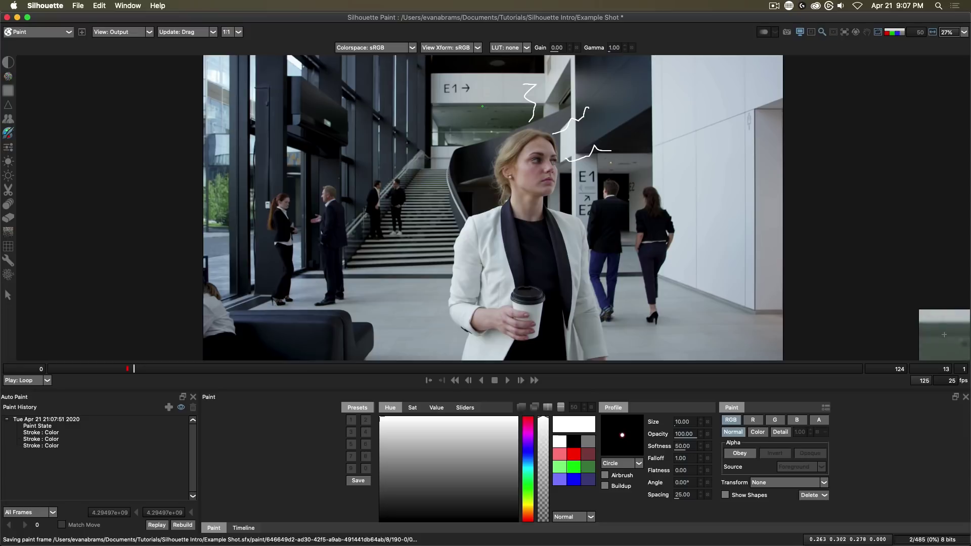
left_click_drag(474, 109, 500, 134)
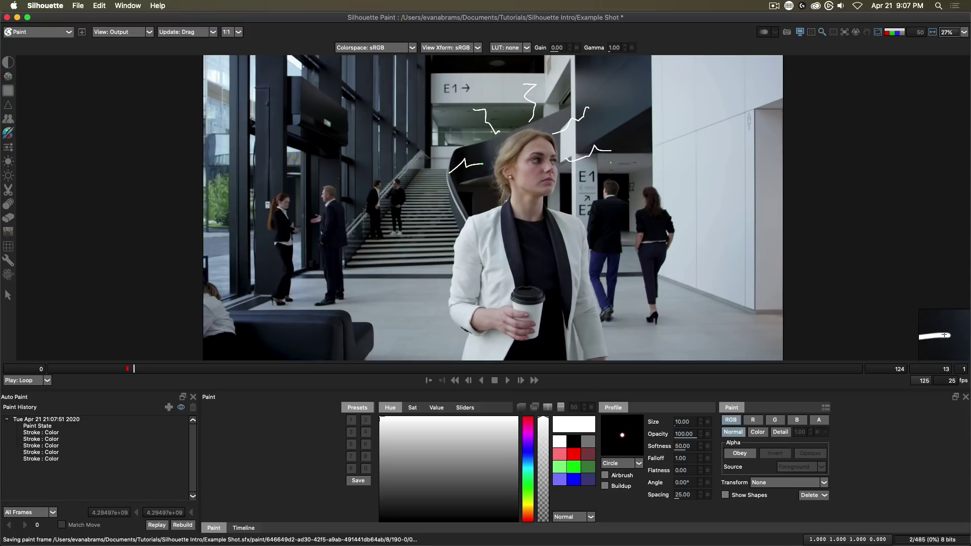
key("Left")
key("Left")
key("Right")
key("Right")
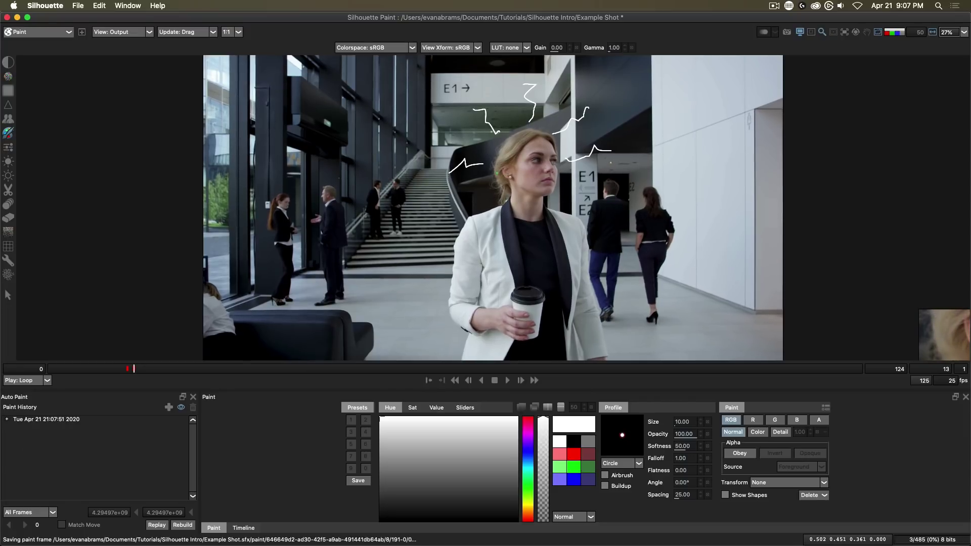
key("Left")
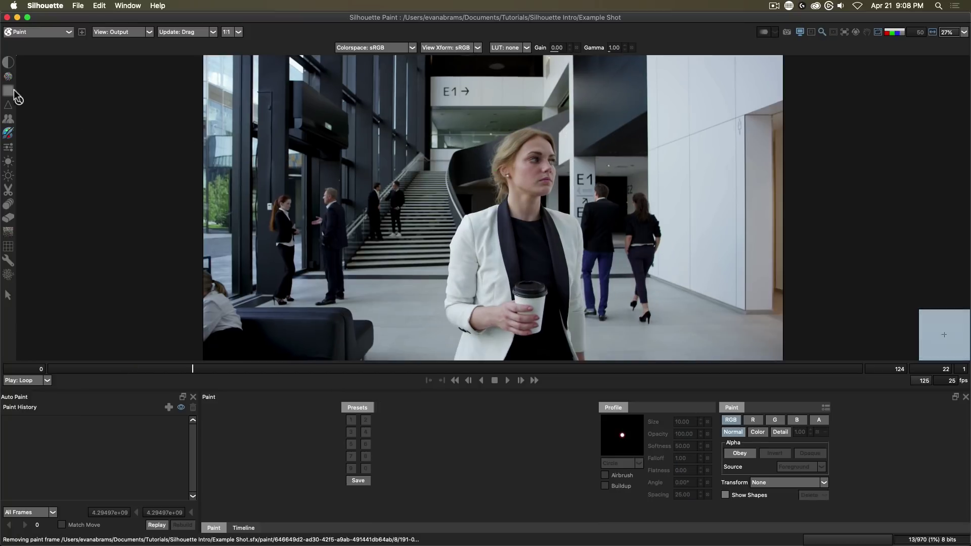
Step: Select the Blur brush and paint test blur strokes over the cheek blemish
left_click(8, 90)
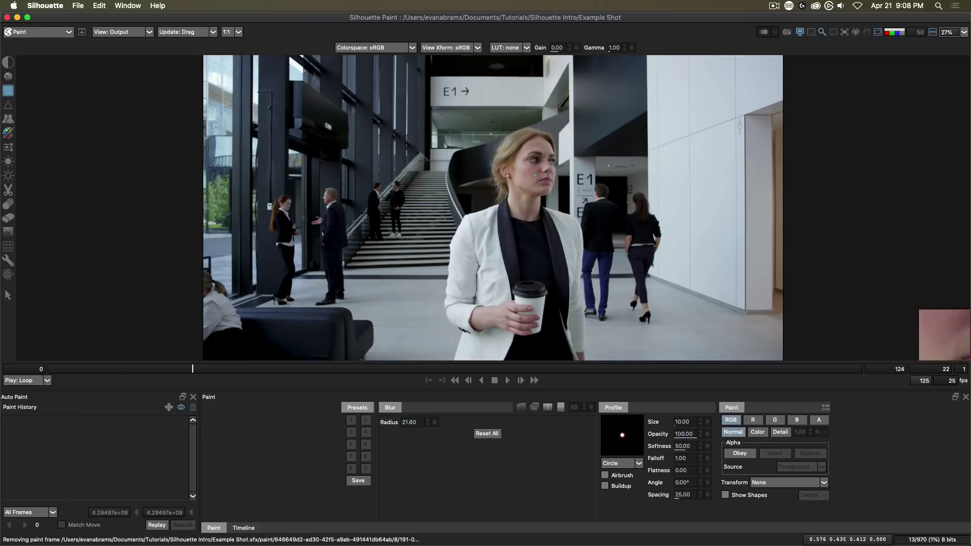
scroll(514, 205, "up", 5)
left_click_drag(503, 175, 499, 170)
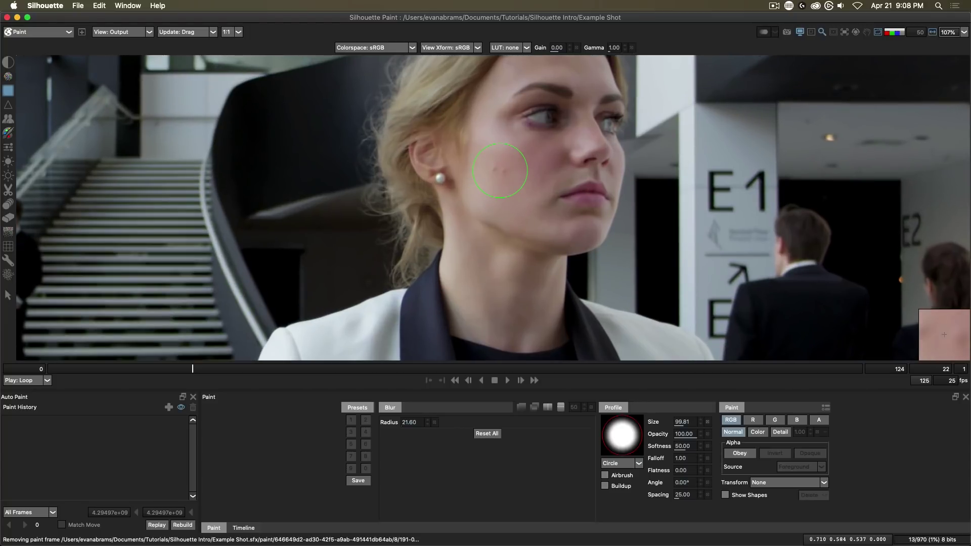
mouse_move(500, 171)
left_mouse_down()
mouse_move(506, 152)
mouse_move(501, 158)
left_mouse_up()
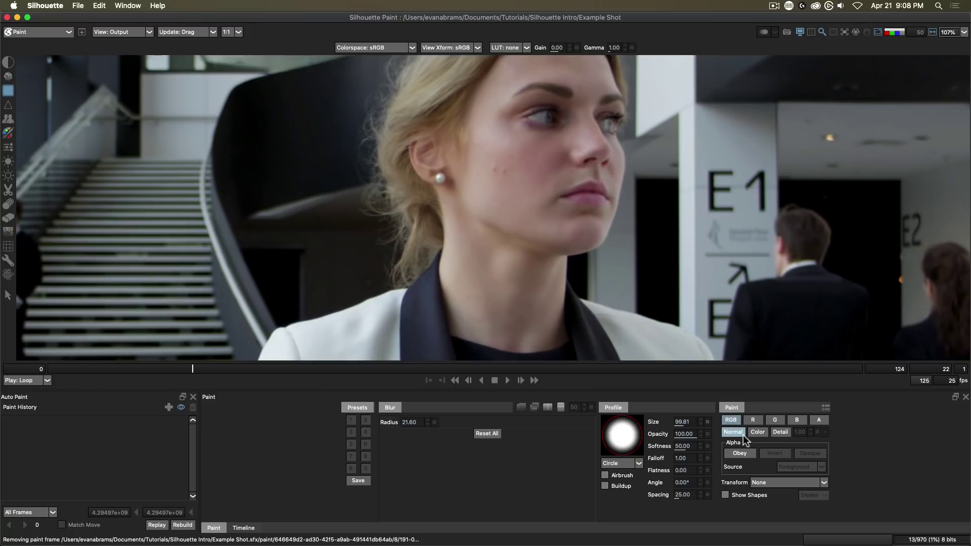
Step: Try the Color and Detail blend modes on the cheek, undoing each test stroke
left_click(756, 433)
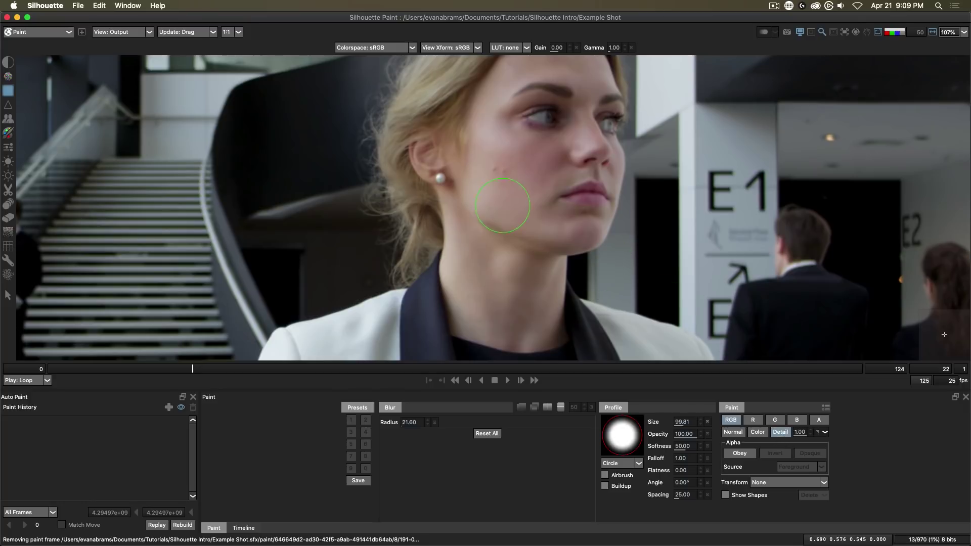
scroll(498, 187, "up", 2)
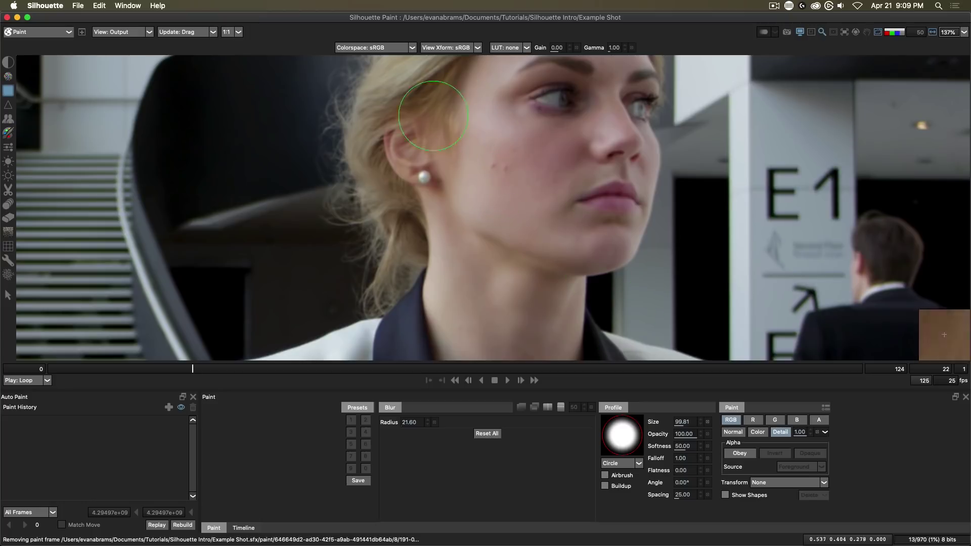
left_click(758, 432)
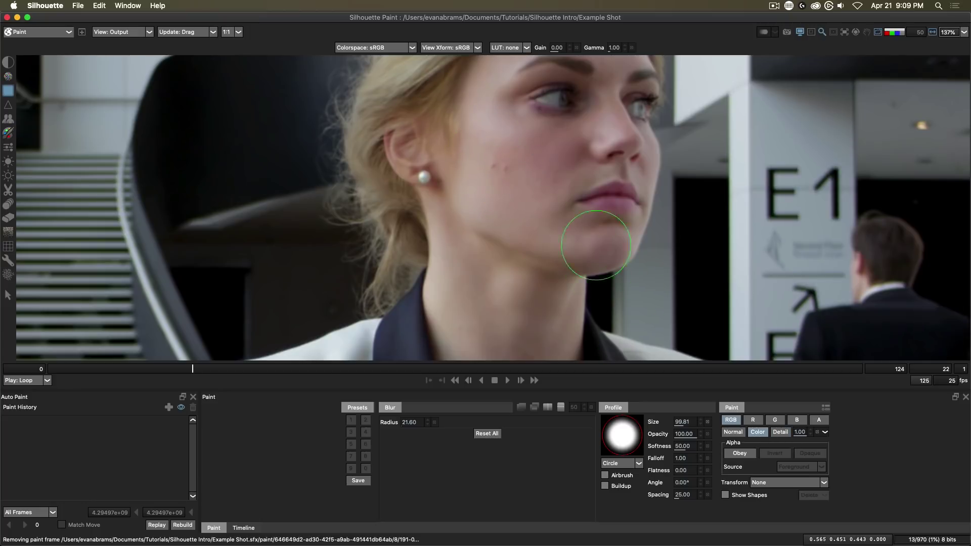
left_click_drag(491, 175, 502, 169)
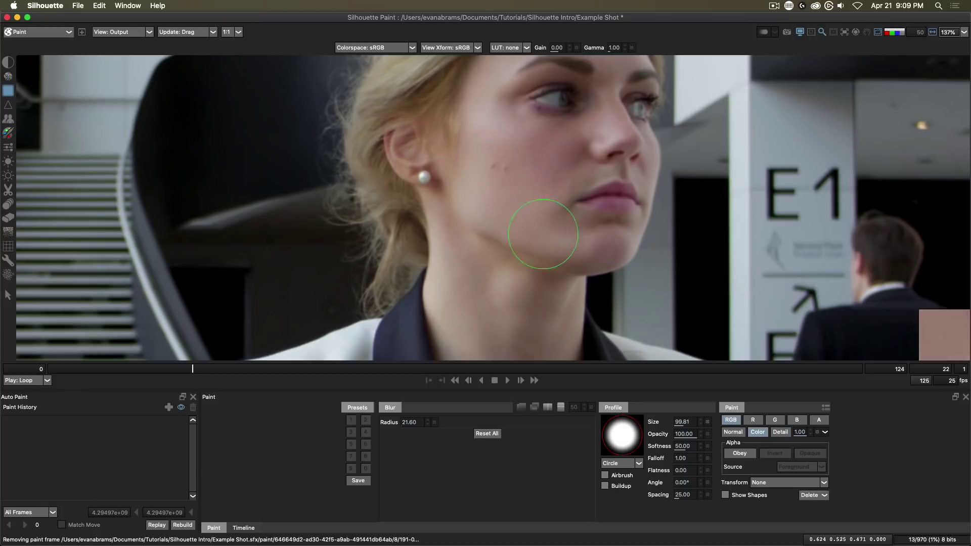
key("super+z")
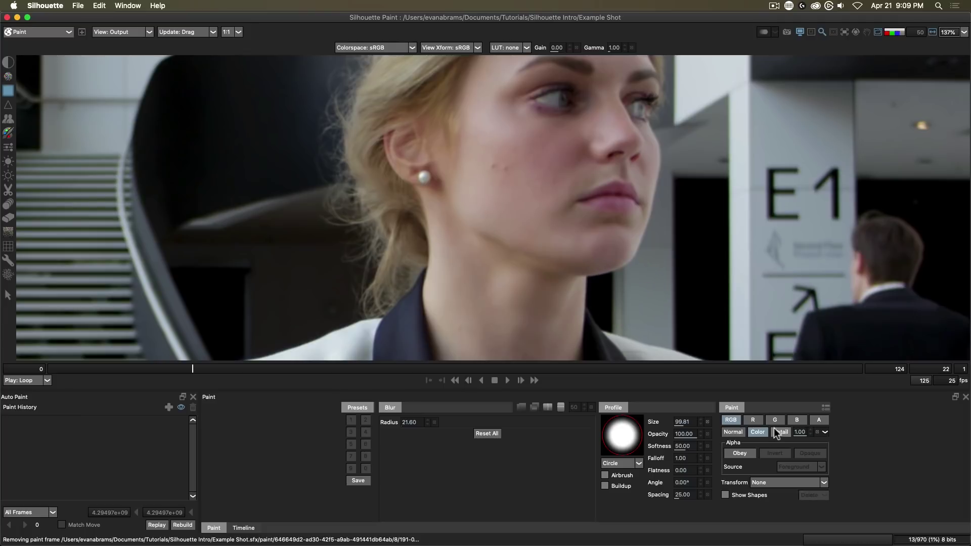
left_click(781, 432)
left_click_drag(500, 172, 529, 162)
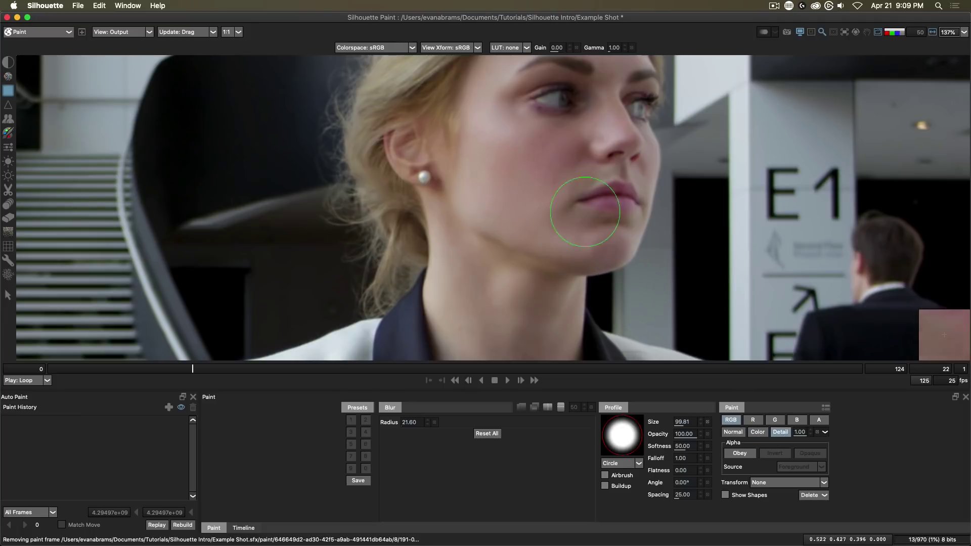
scroll(559, 197, "up", 2)
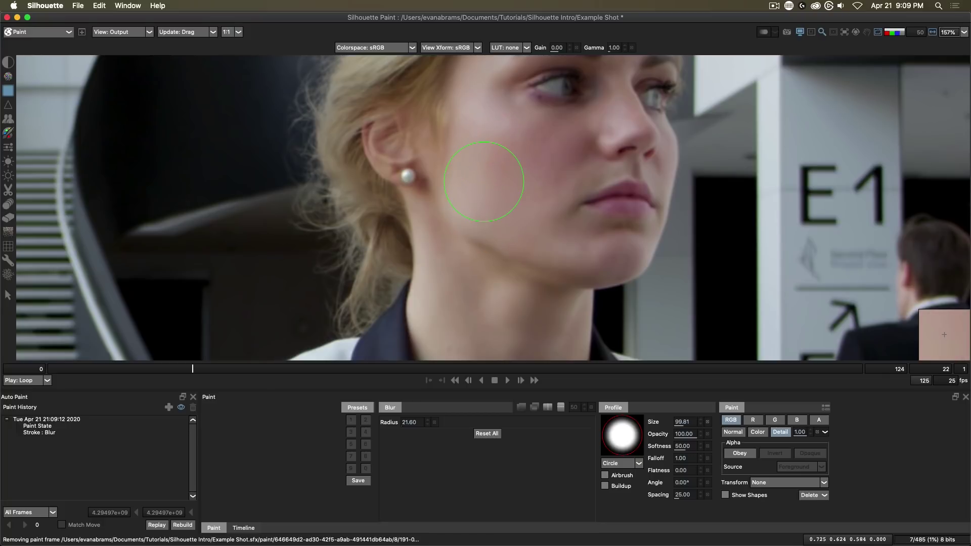
key("super+z")
scroll(505, 192, "down", 3)
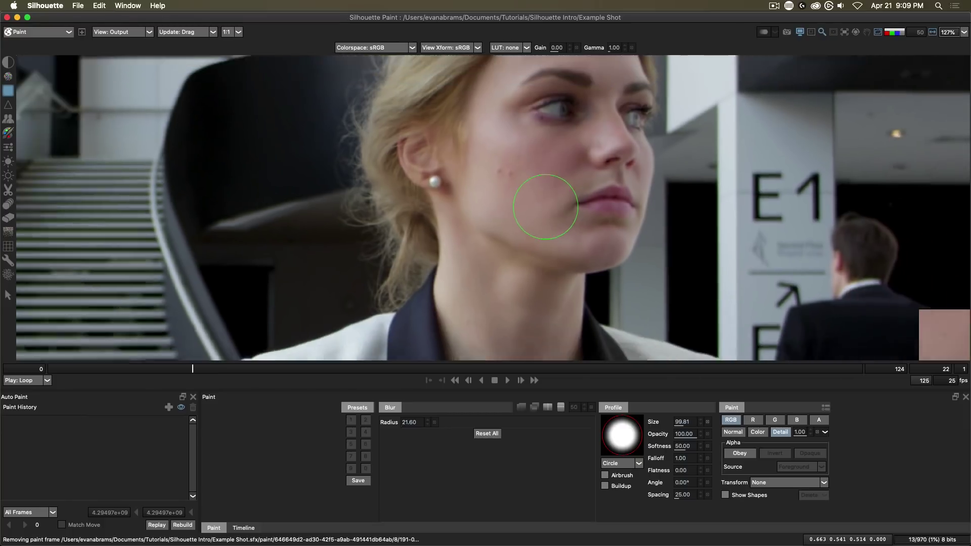
left_click(8, 76)
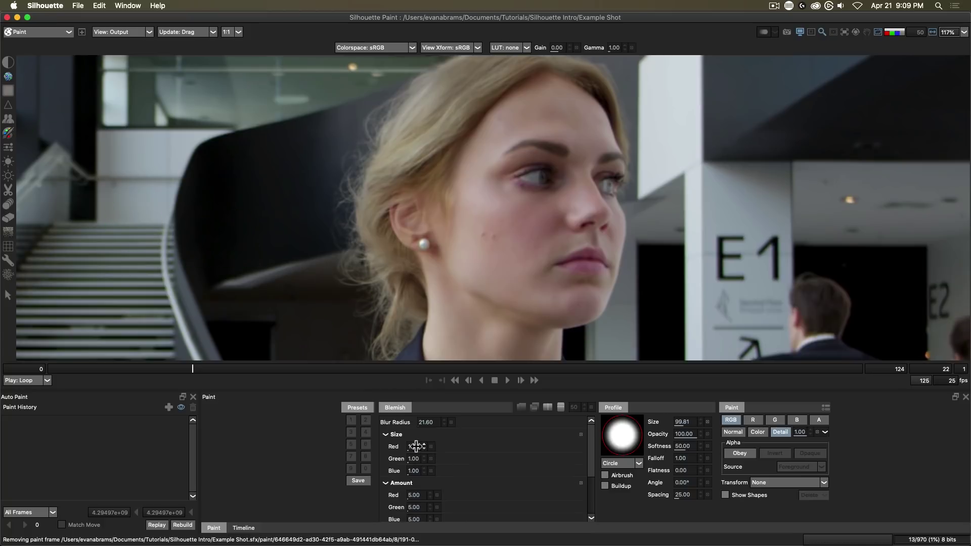
scroll(410, 460, "down", 5)
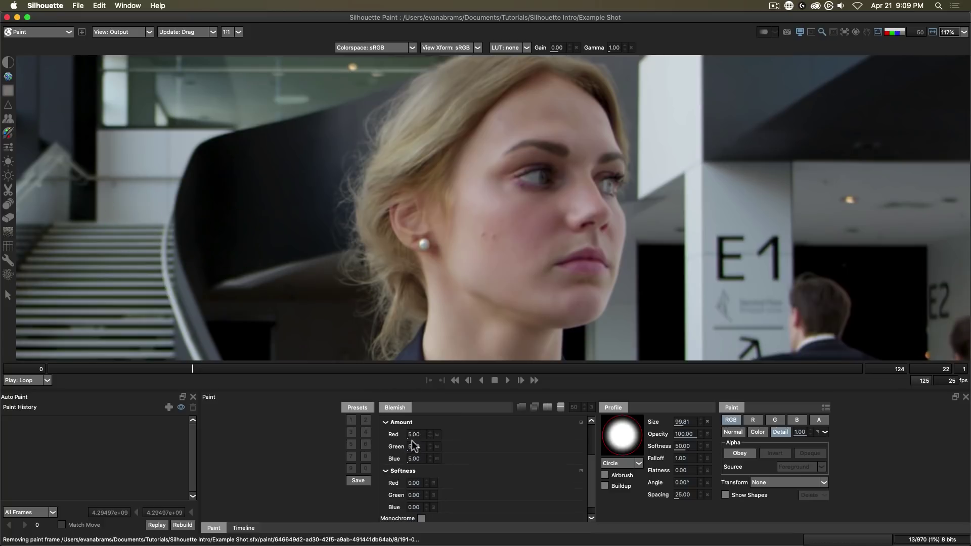
scroll(412, 455, "up", 3)
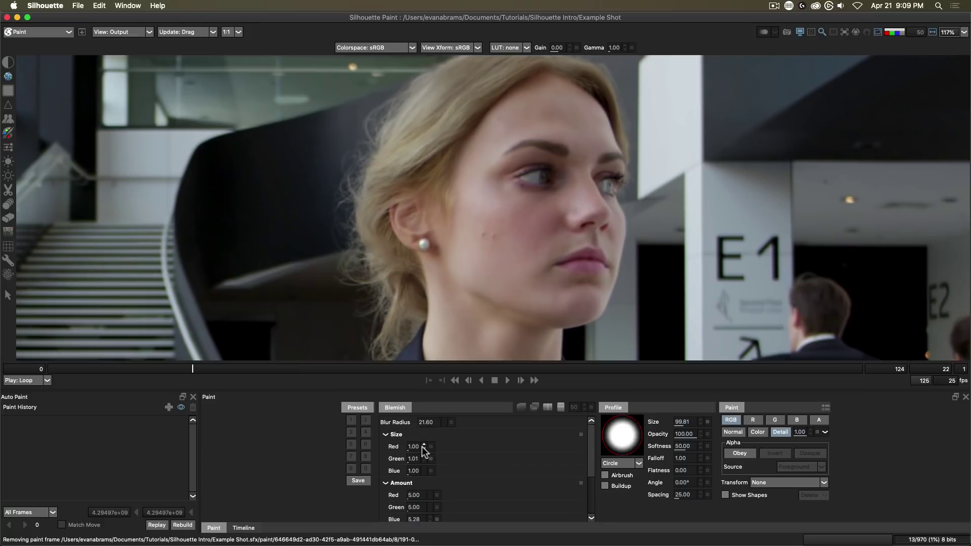
scroll(422, 447, "down", 3)
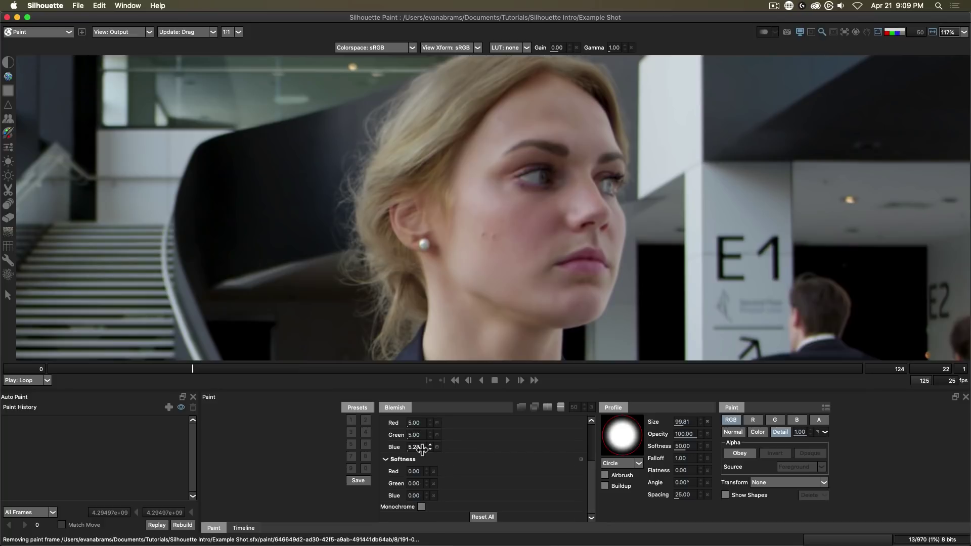
scroll(489, 243, "up", 2)
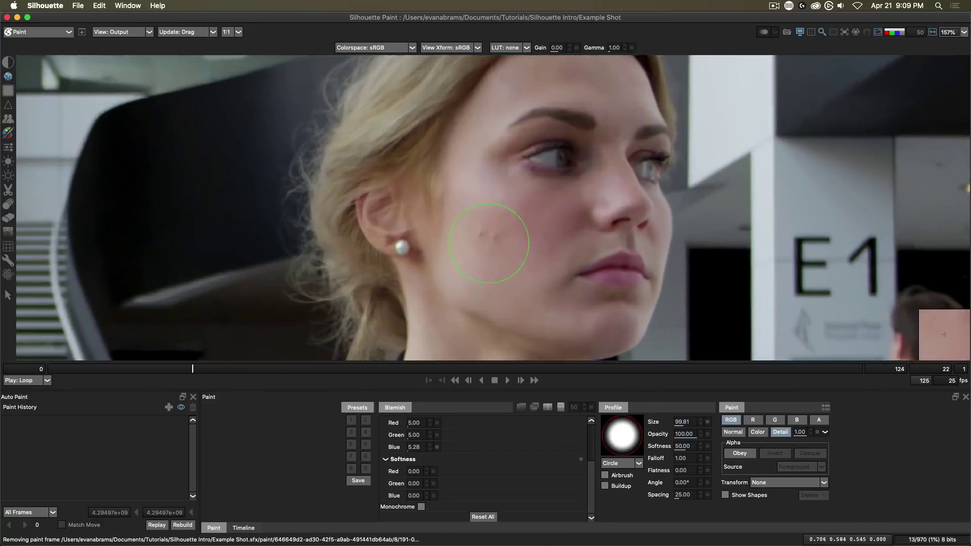
scroll(489, 243, "up", 1)
left_click(490, 228)
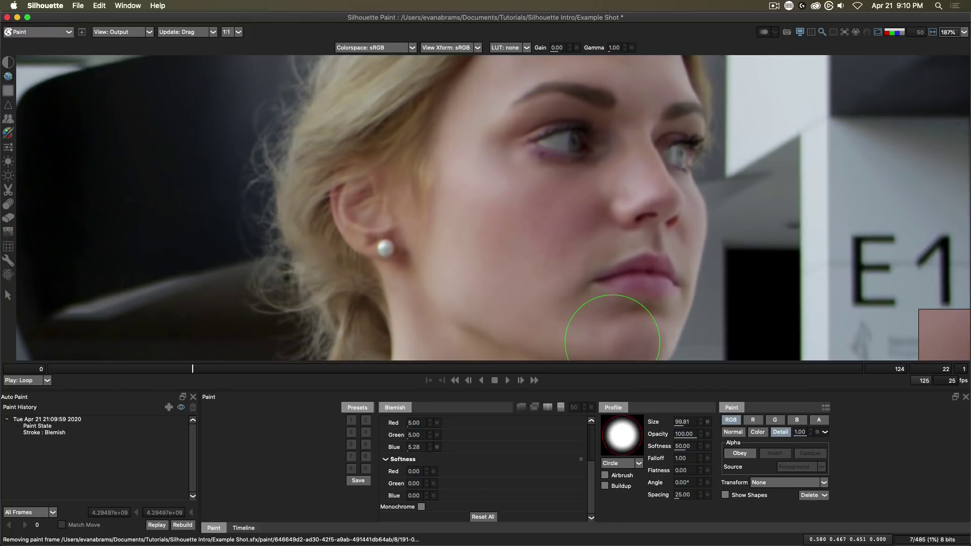
left_click_drag(414, 423, 411, 445)
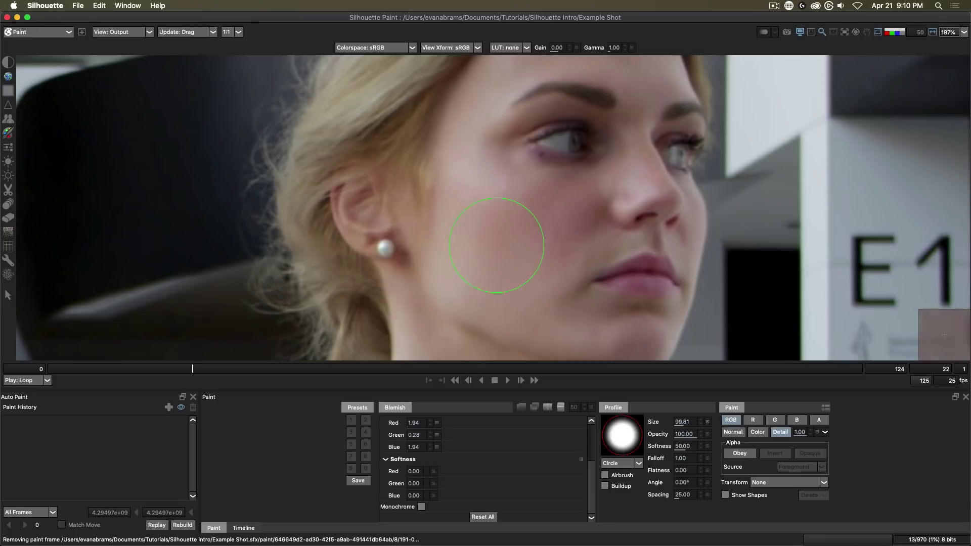
left_click(596, 243)
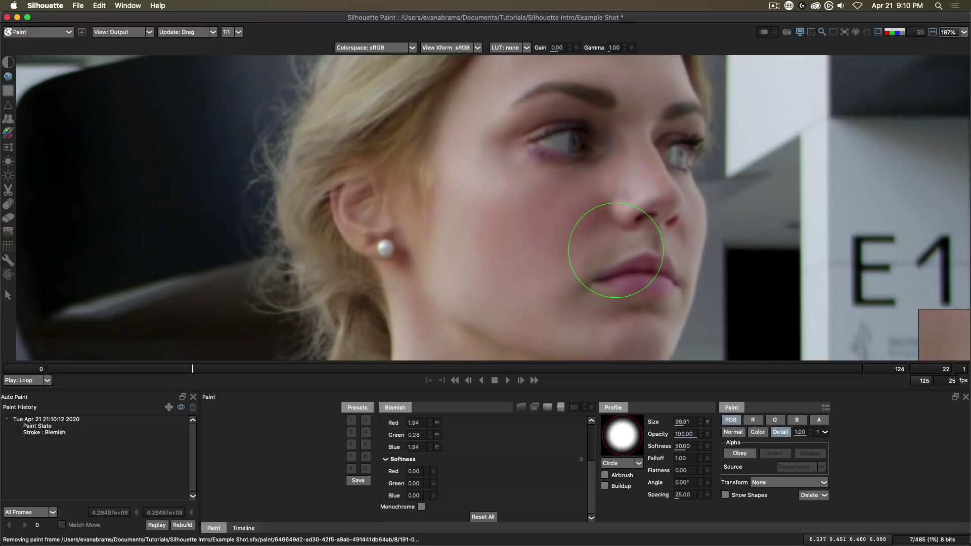
scroll(610, 240, "down", 2)
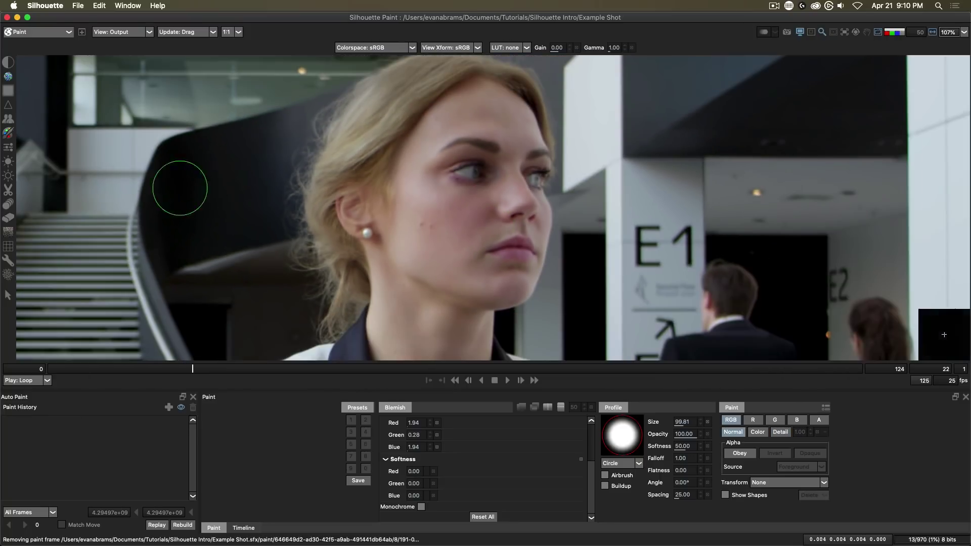
Step: Select the Clone brush near the E1 sign with size 44.73, softness 100, and an upward source offset
left_click(8, 119)
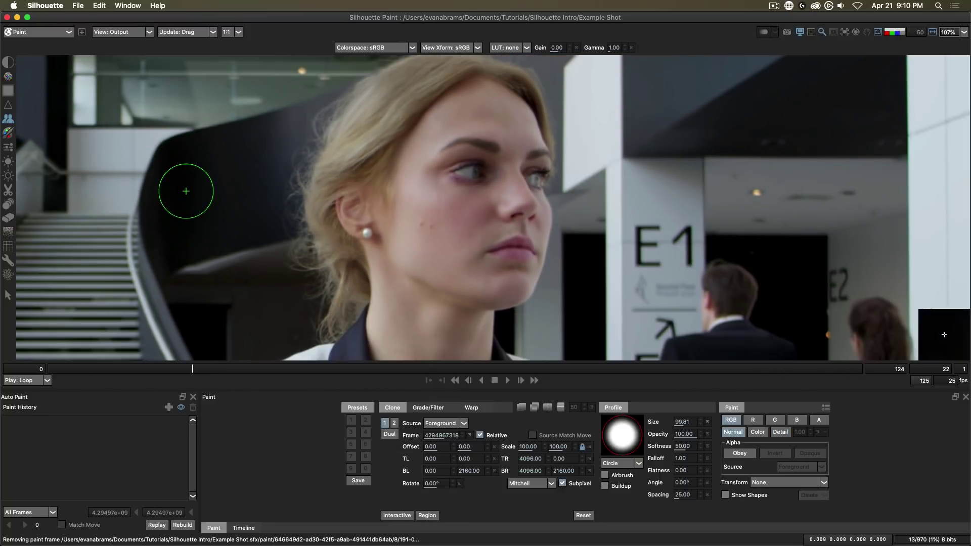
mouse_move(196, 196)
left_mouse_down()
mouse_move(438, 271)
mouse_move(349, 212)
left_mouse_up()
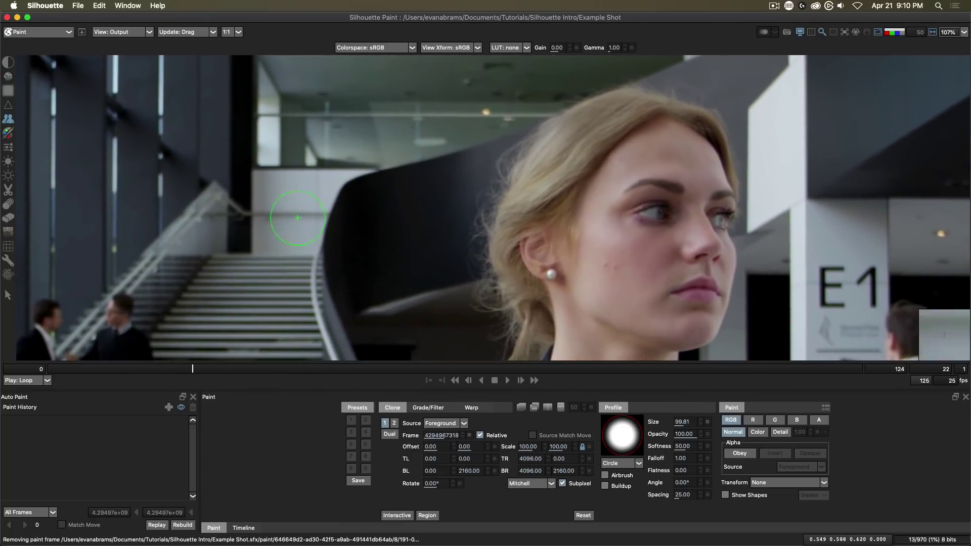
mouse_move(256, 156)
left_mouse_down()
mouse_move(390, 321)
mouse_move(387, 338)
left_mouse_up()
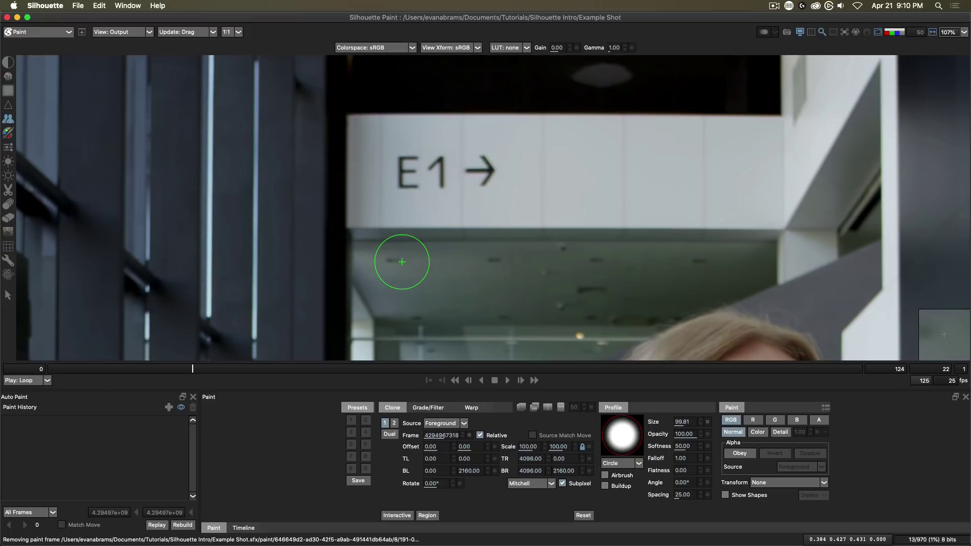
scroll(402, 262, "up", 5)
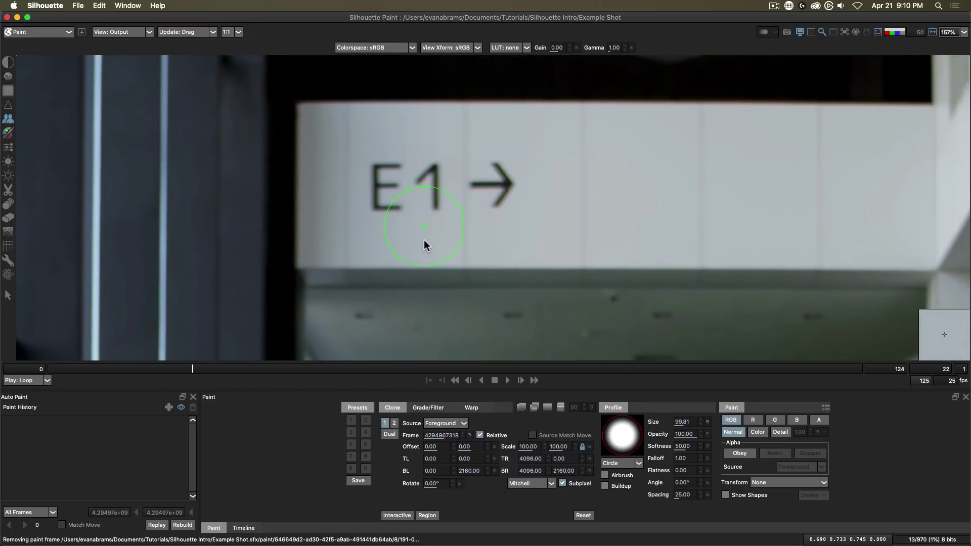
left_click_drag(423, 232, 383, 199)
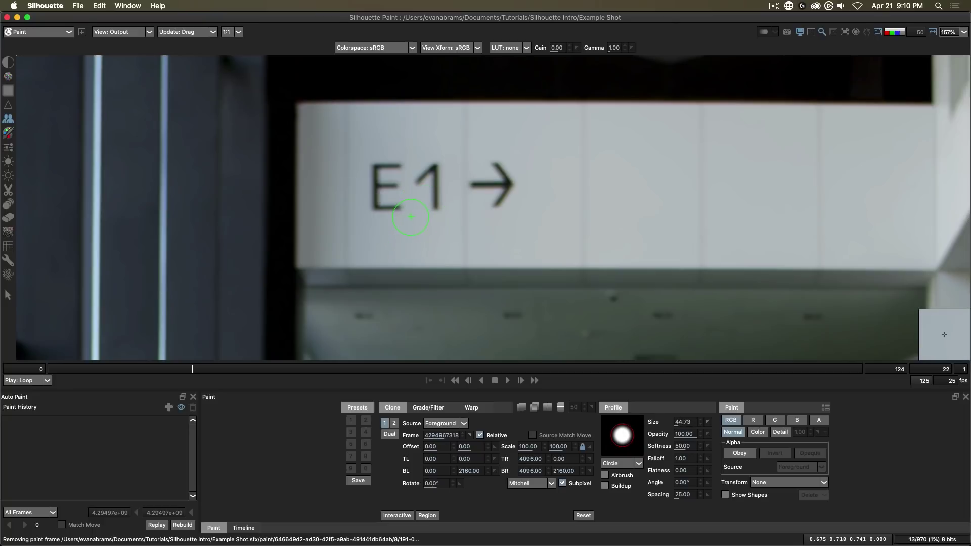
mouse_move(415, 212)
left_mouse_down()
mouse_move(487, 265)
mouse_move(472, 272)
left_mouse_up()
mouse_move(387, 245)
left_mouse_down()
mouse_move(387, 204)
mouse_move(440, 209)
mouse_move(373, 210)
mouse_move(394, 179)
mouse_move(430, 187)
left_mouse_up()
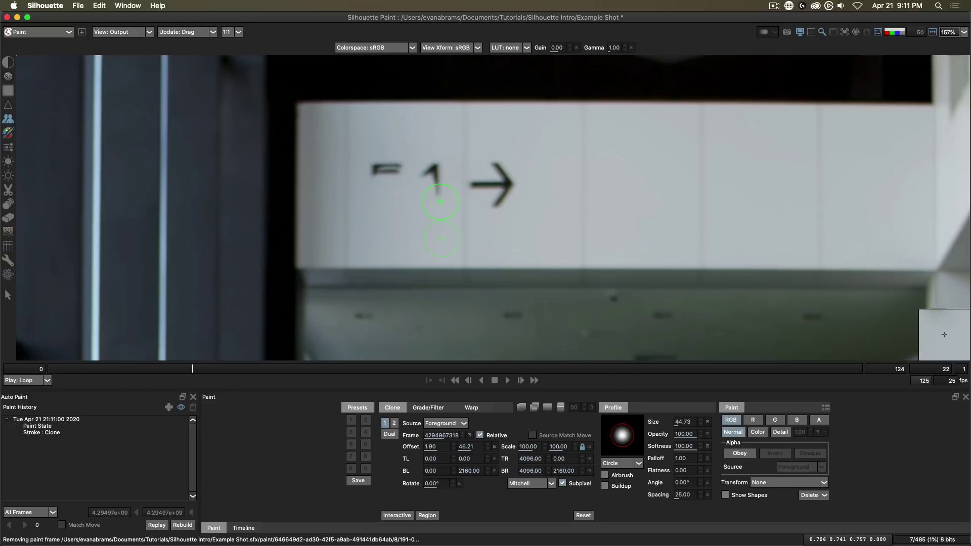
Step: Ghost the clone source over the shot, reset its offset, and test an earlier source frame
scroll(440, 202, "down", 5)
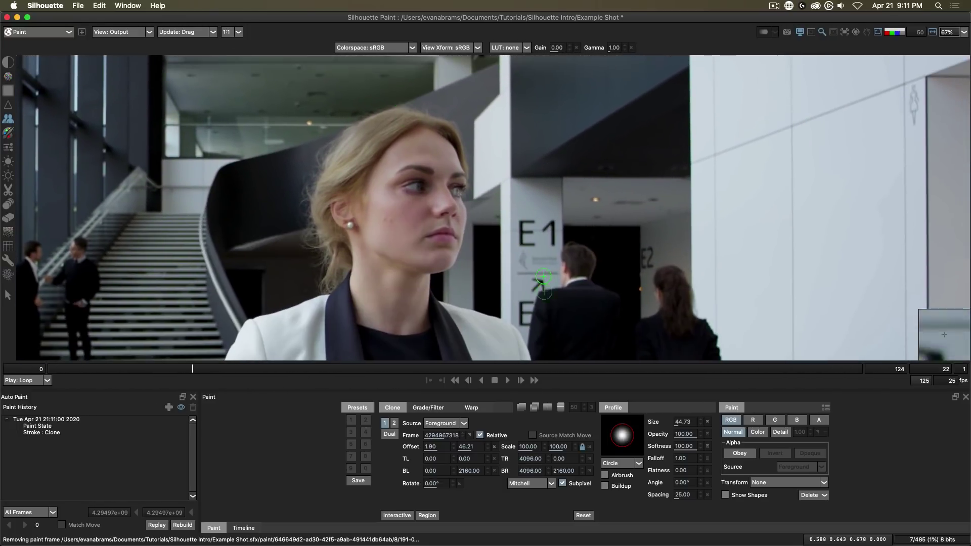
scroll(544, 276, "up", 4)
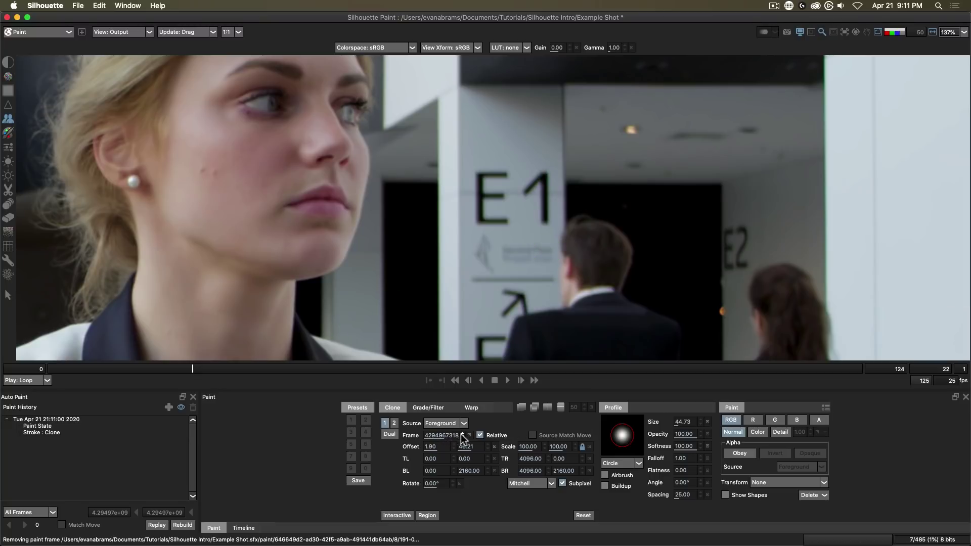
left_click(521, 408)
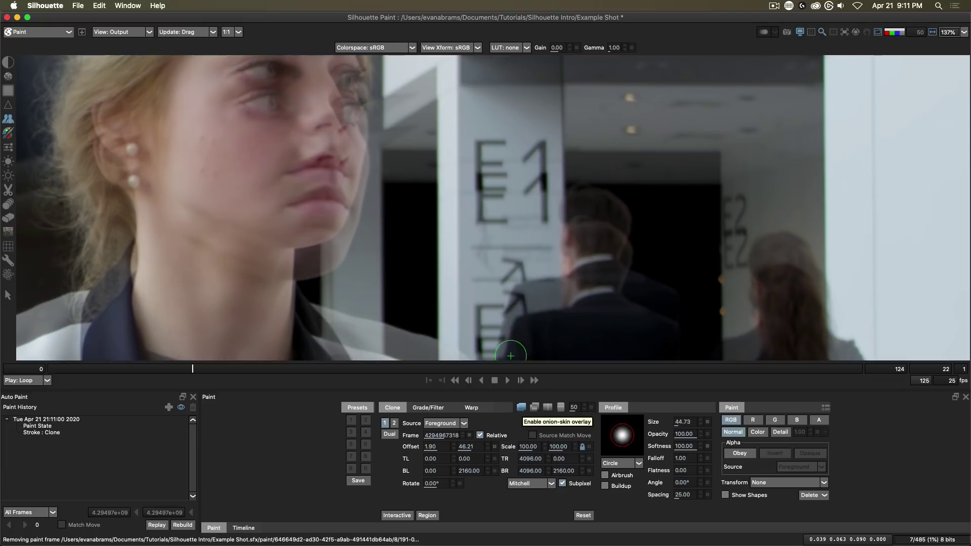
left_click(521, 408)
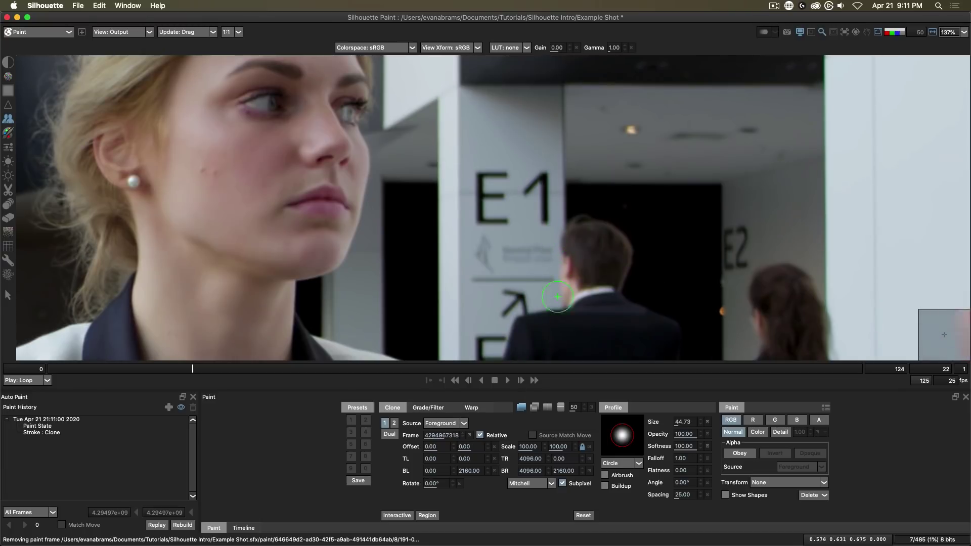
left_click_drag(433, 435, 434, 435)
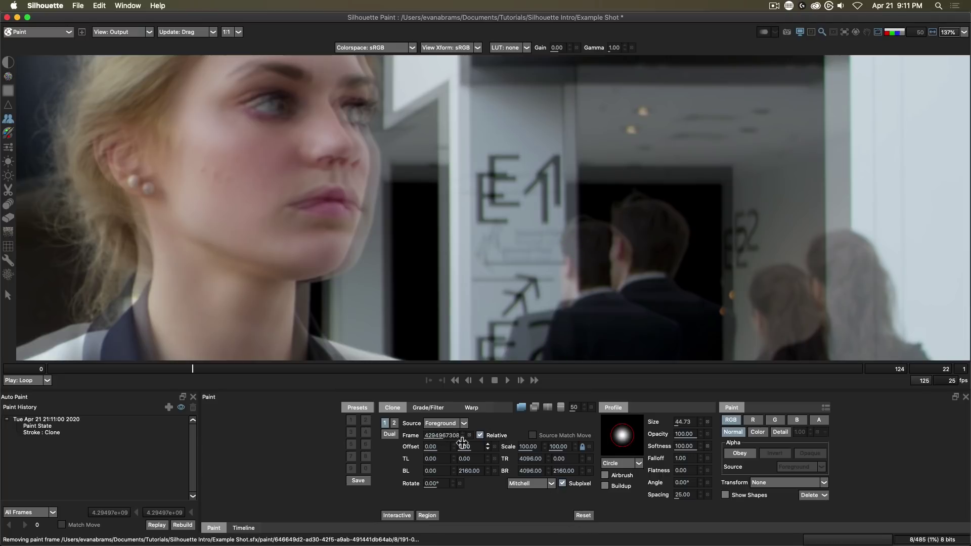
left_click_drag(450, 435, 462, 435)
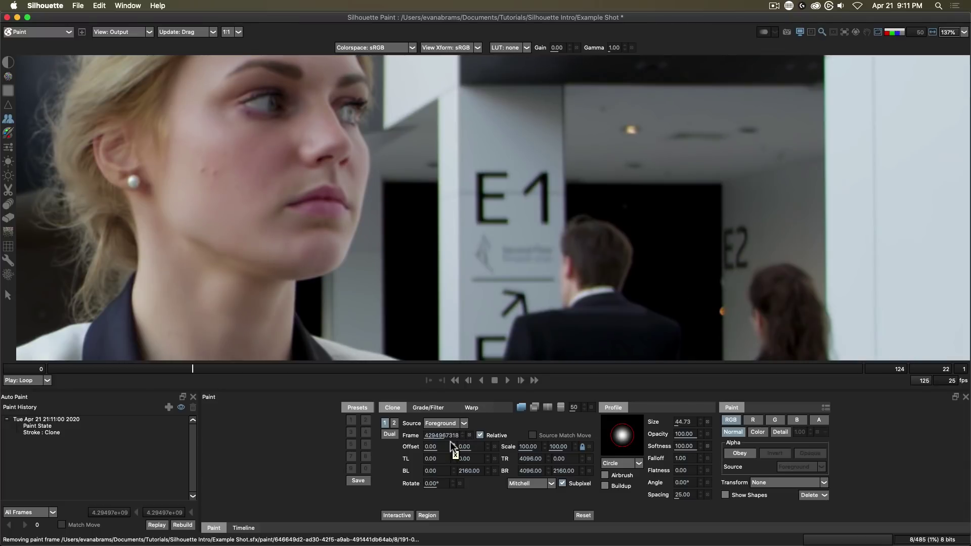
Step: Scale the clone source to 83.33, shift it, and rotate it 8 degrees
scroll(525, 258, "down", 3)
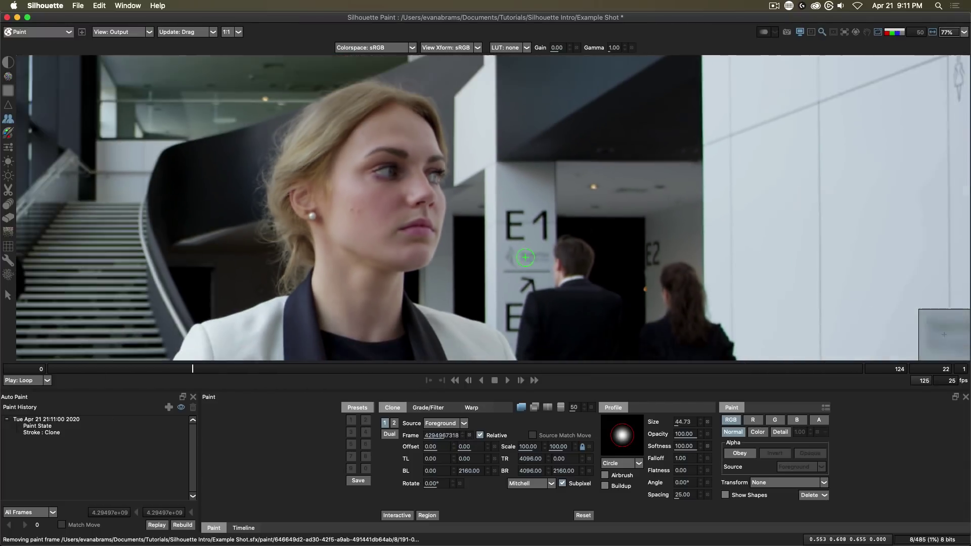
scroll(525, 258, "down", 2)
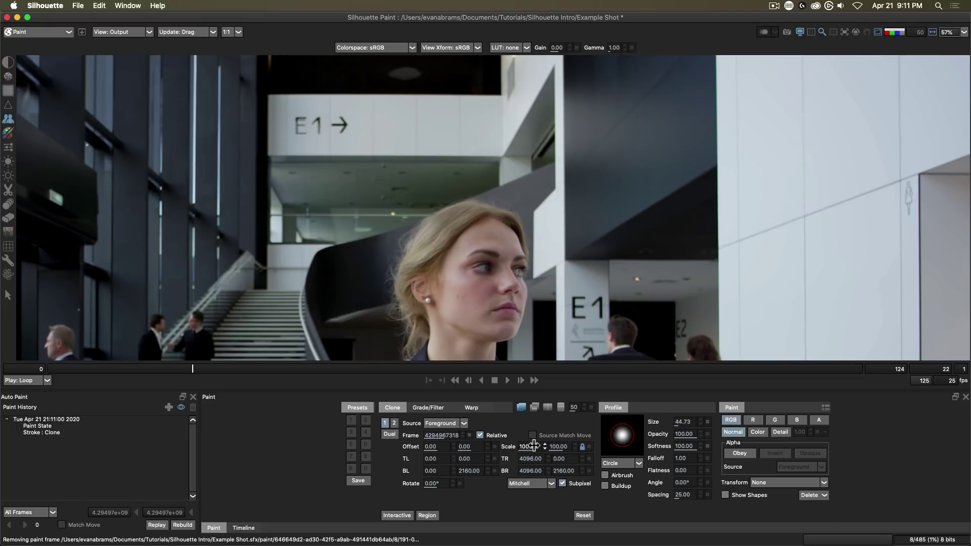
left_click_drag(533, 446, 498, 447)
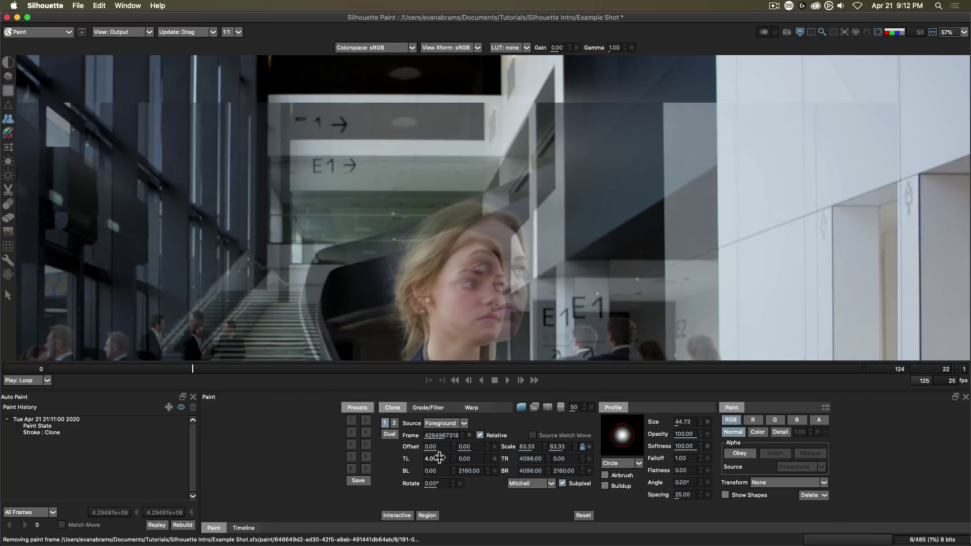
left_click_drag(439, 458, 445, 479)
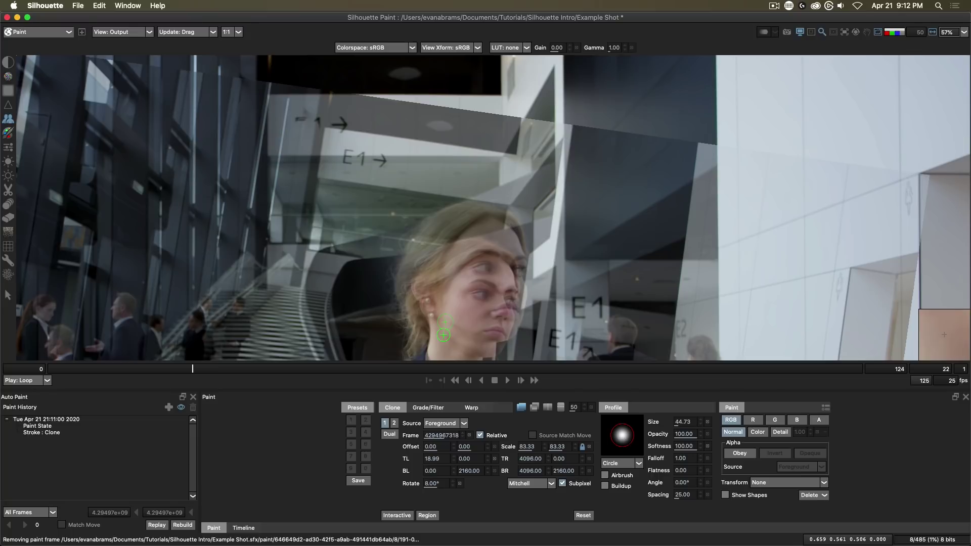
Step: Paint four Detail-mode blur strokes on the woman's cheek and face
left_click(8, 91)
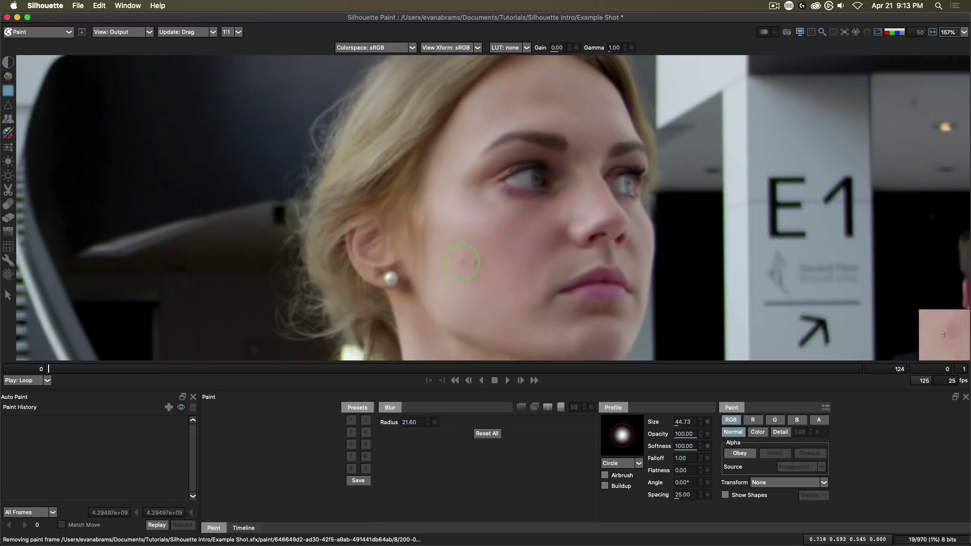
left_click(781, 432)
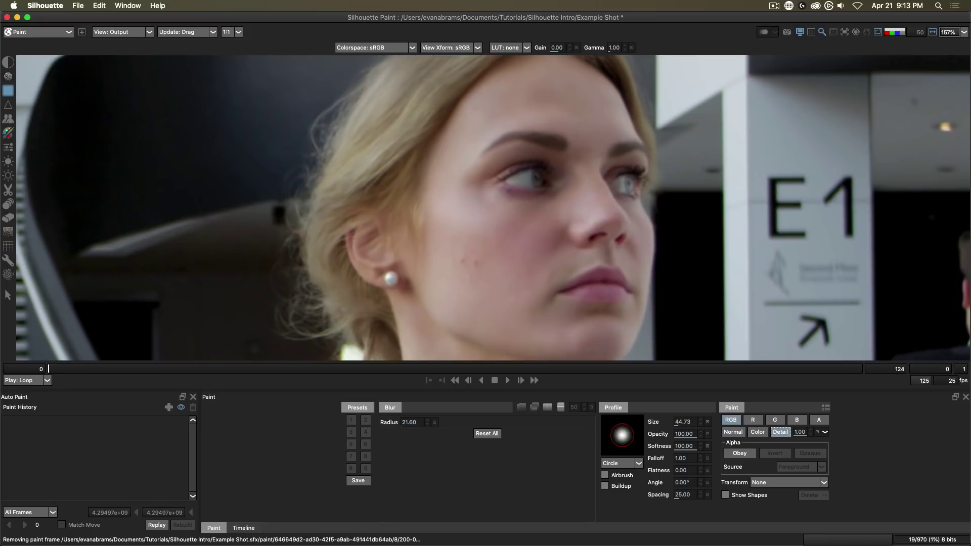
left_click(544, 279)
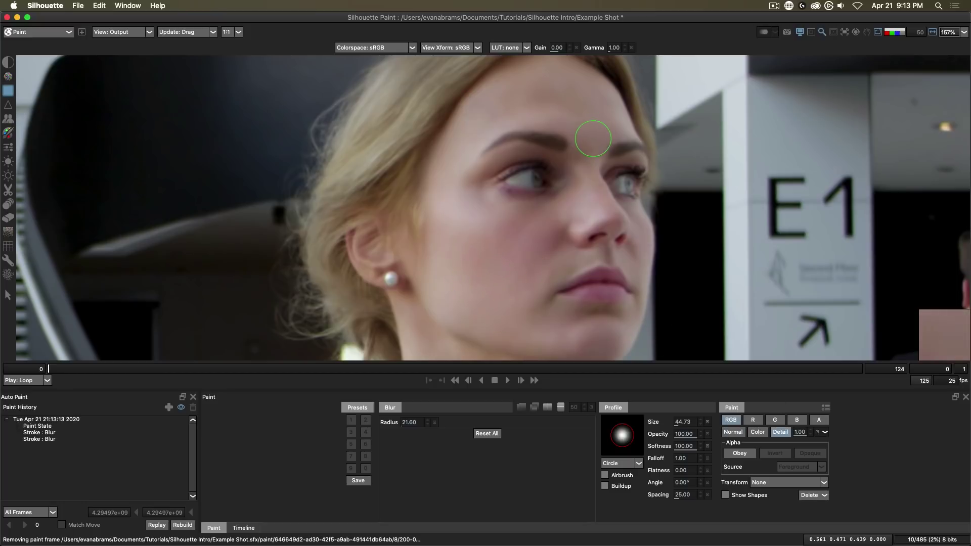
left_click(515, 262)
left_click(514, 255)
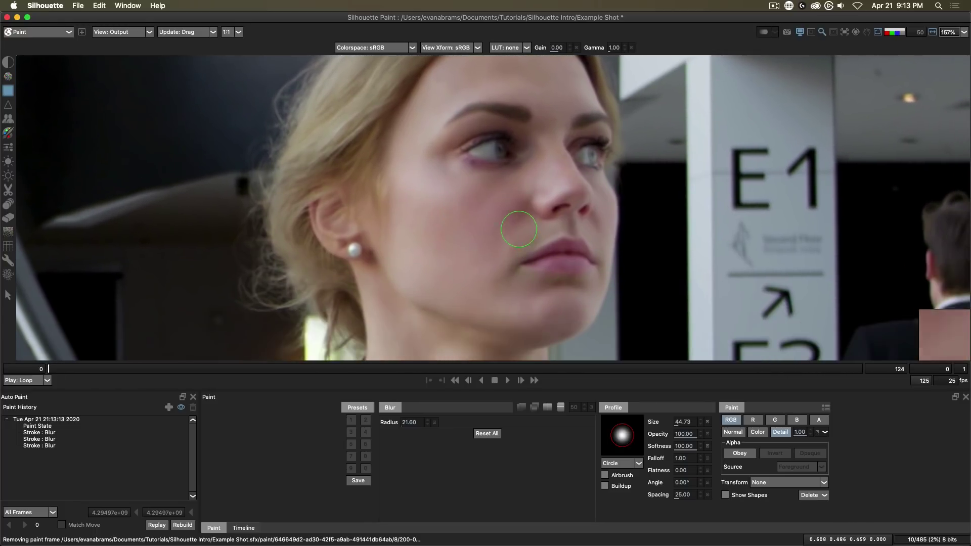
left_click(420, 258)
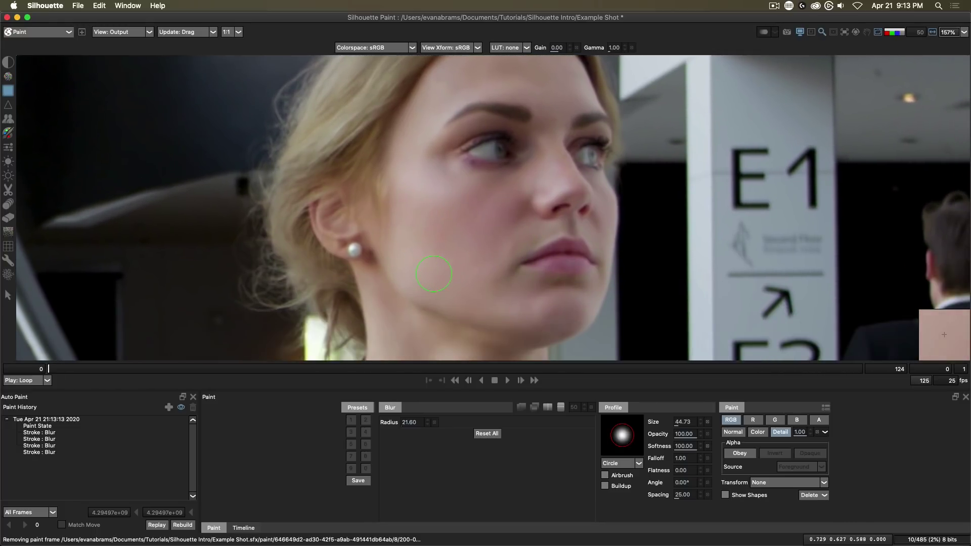
Step: Rename the recorded stroke group in the paint history to 'Face Retouch'
left_click(56, 419)
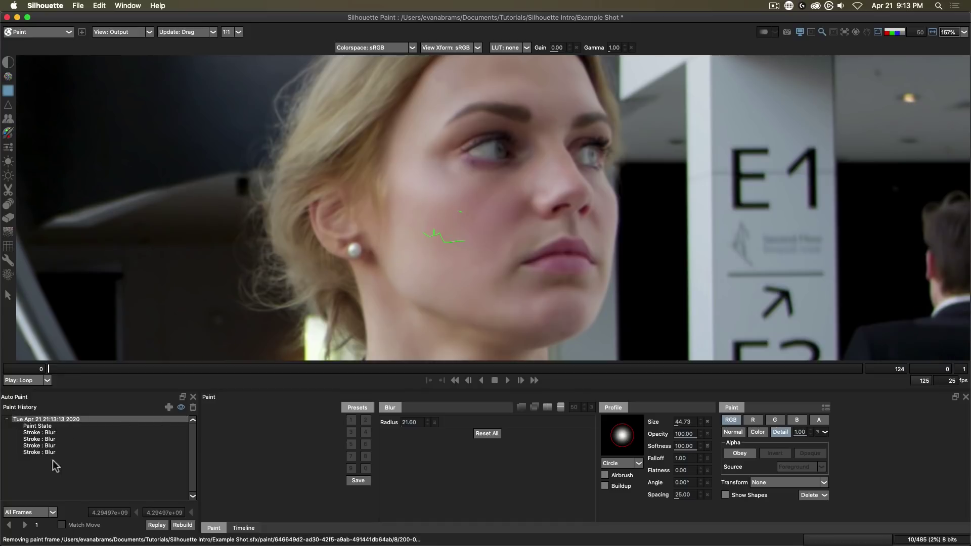
left_click_drag(42, 451, 49, 418)
double_click(38, 421)
type("Face Retouch")
key("Return")
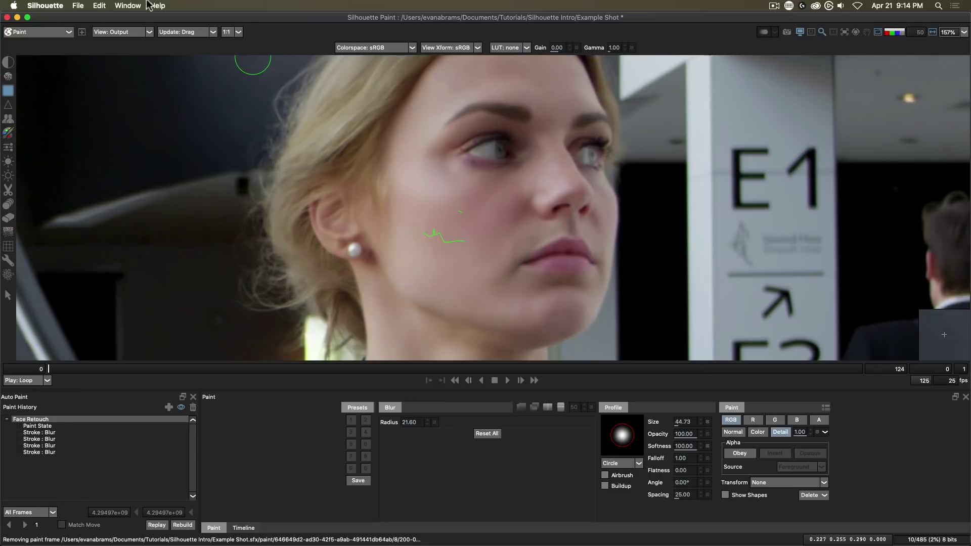
Step: In the Roto node, draw a closed four-point X-Spline around the cheek blemish
left_click(66, 32)
left_click(38, 56)
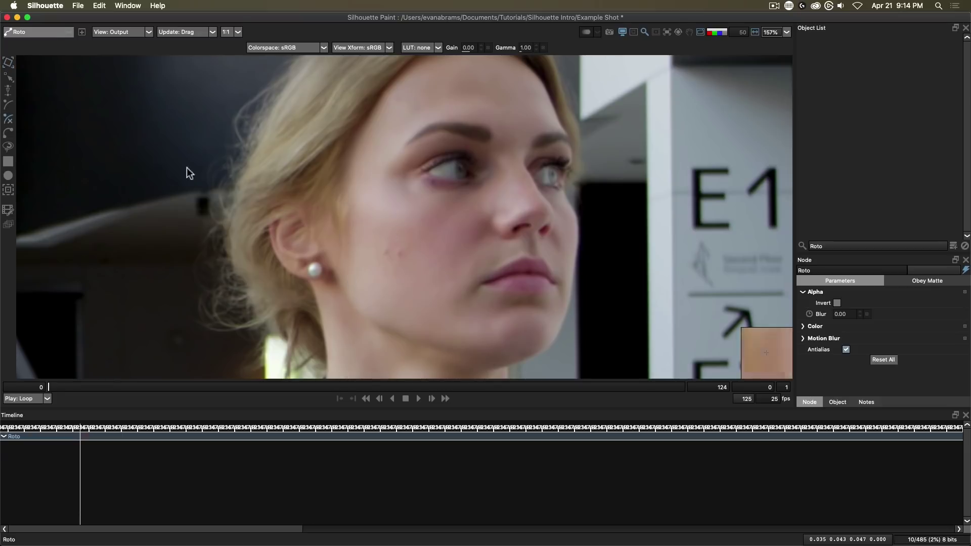
left_click(8, 122)
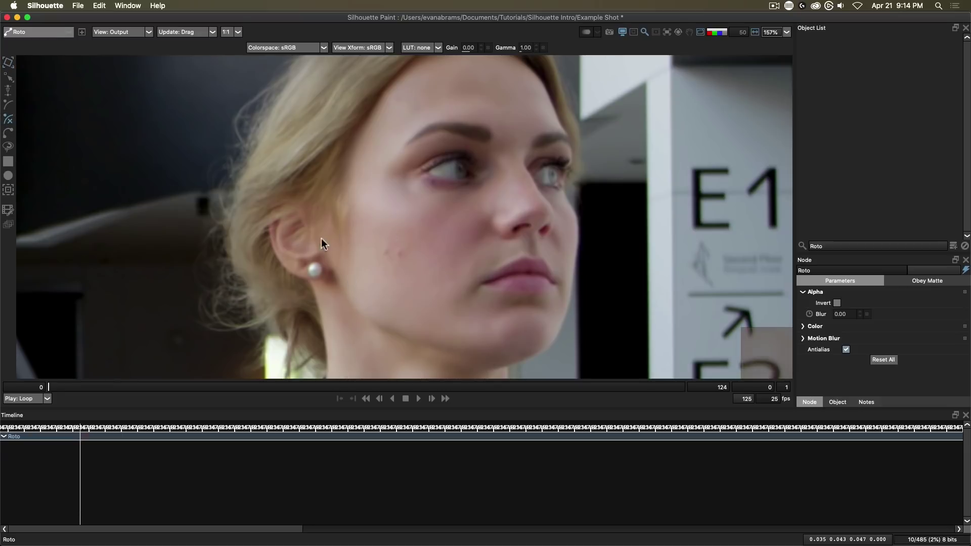
left_click(372, 229)
left_click(429, 235)
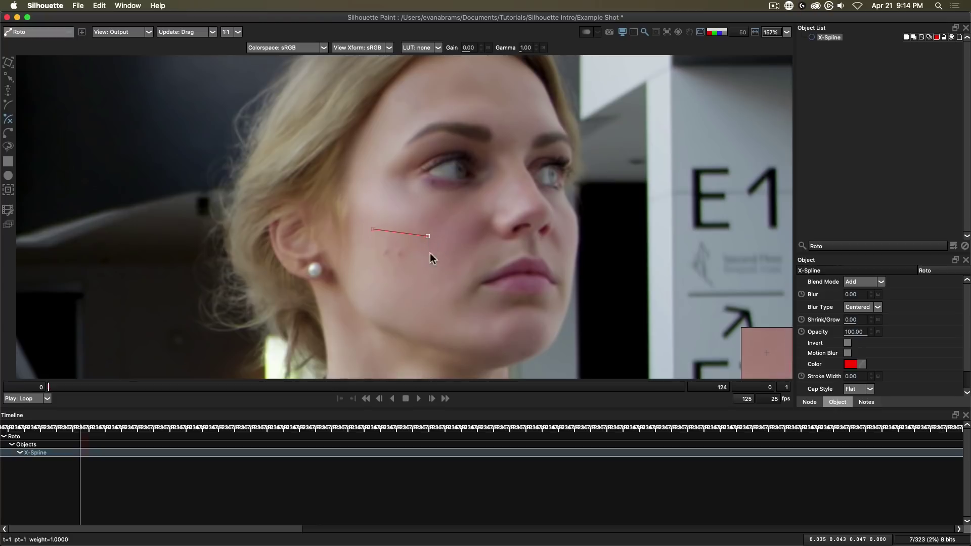
left_click(430, 297)
left_click(368, 292)
left_click(373, 231)
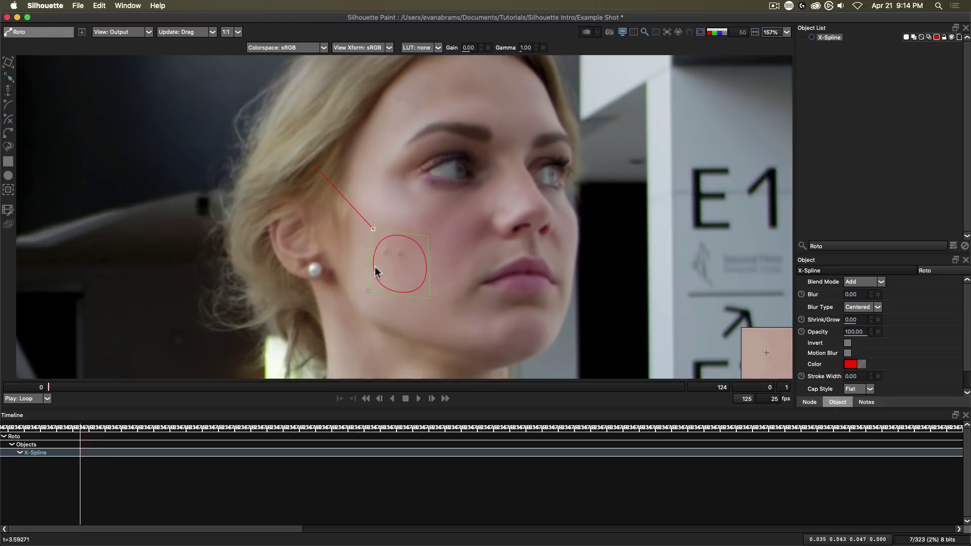
Step: Adjust the spline points to fit the blemish and bring up the Mocha Tracker
left_click_drag(367, 292, 359, 289)
left_click_drag(373, 234, 359, 223)
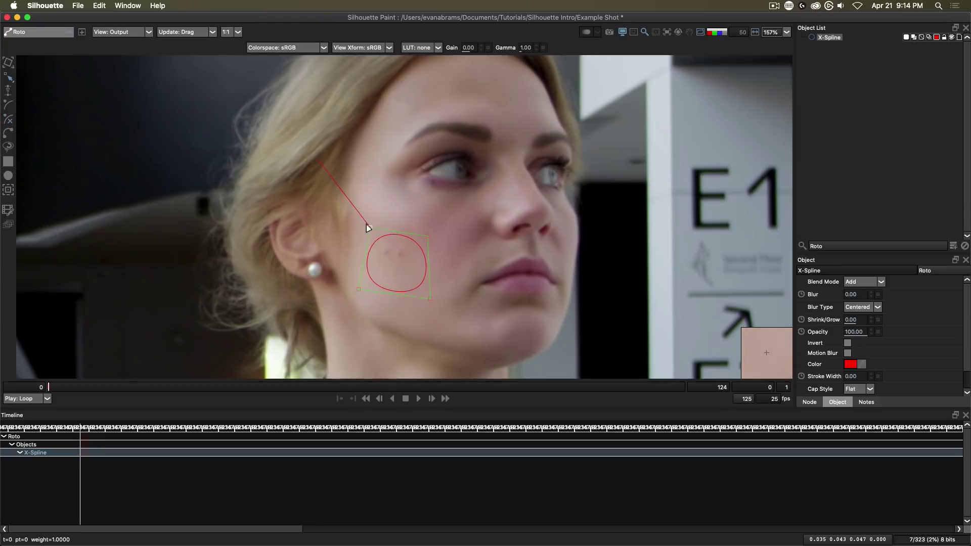
left_click_drag(433, 236, 430, 229)
left_click(360, 223)
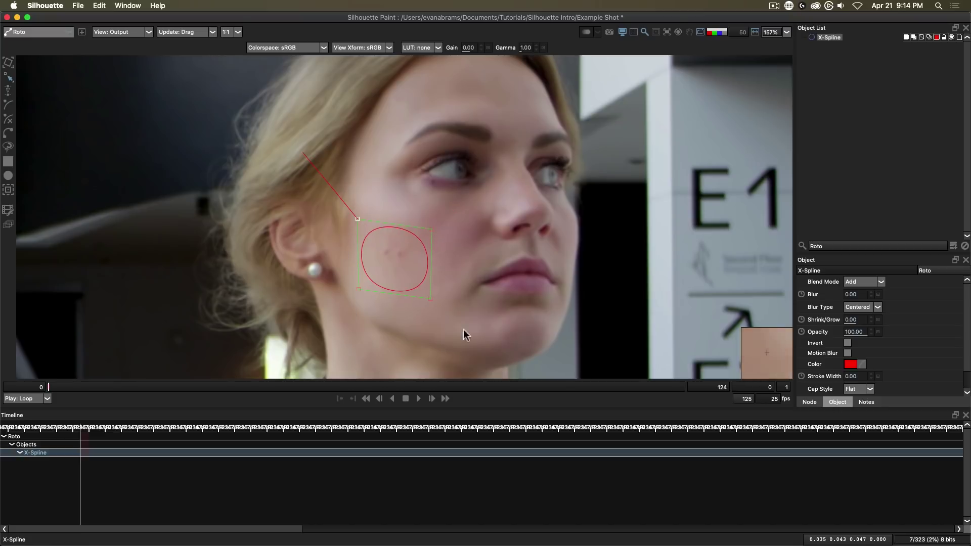
left_click(8, 190)
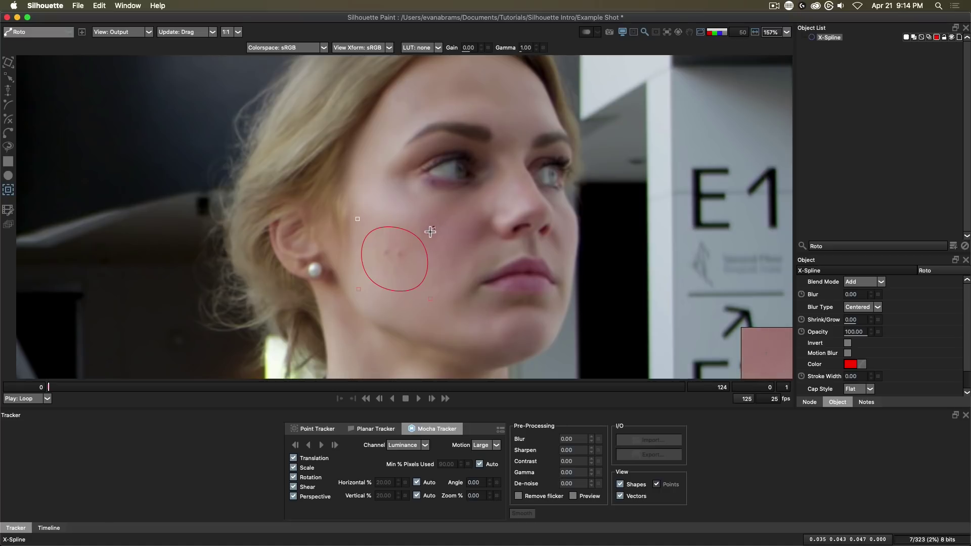
Step: Select the cheek X-Spline and Mocha-track it forward through the clip
left_click(397, 254)
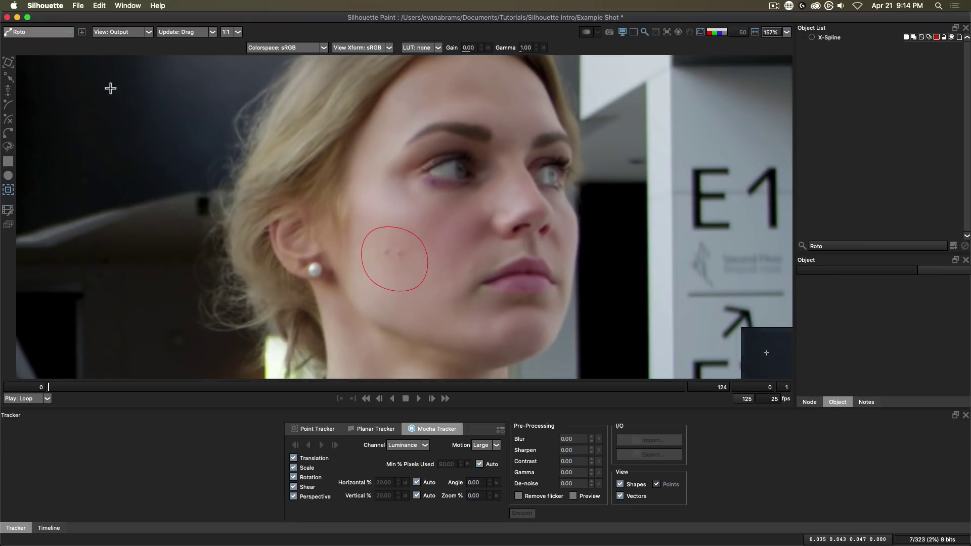
left_click_drag(110, 88, 535, 276)
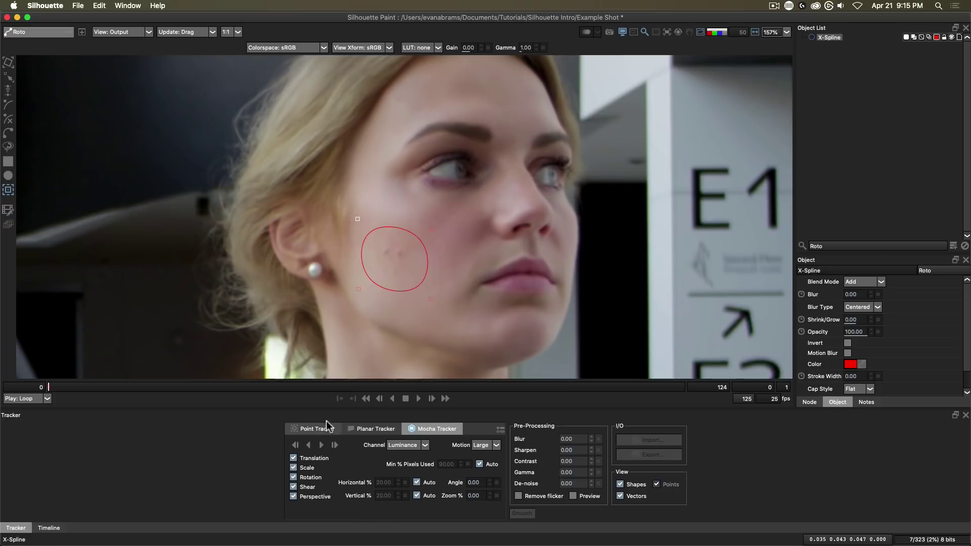
left_click(320, 445)
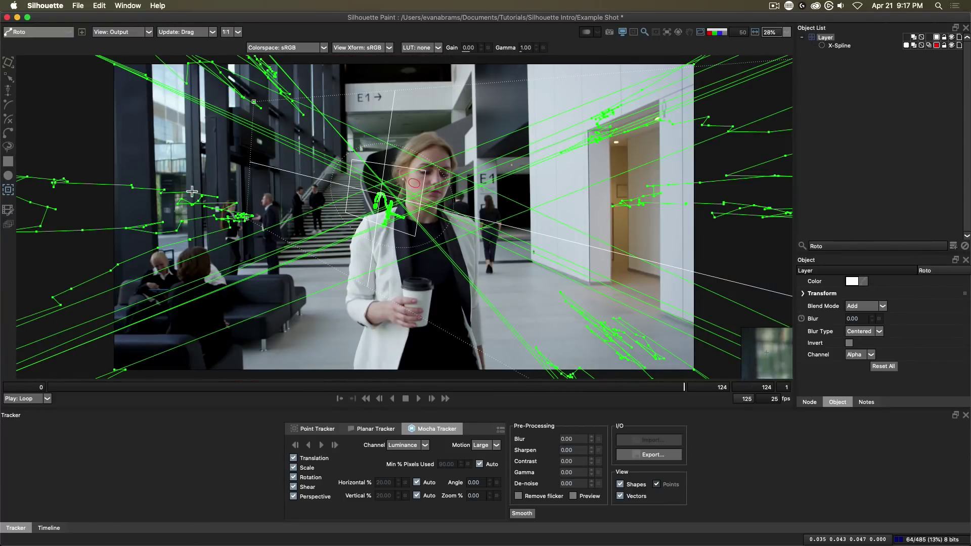
scroll(388, 201, "up", 5)
scroll(423, 208, "up", 1)
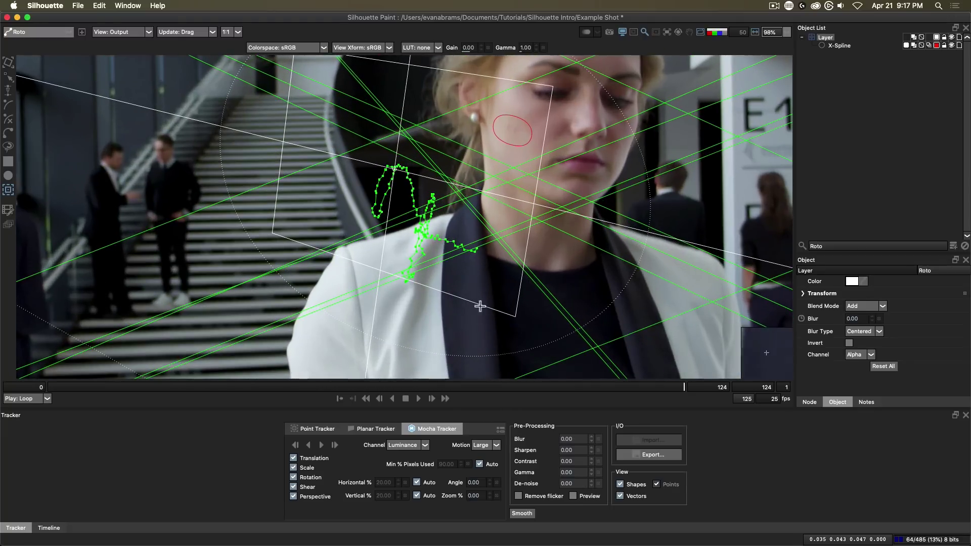
Step: Increase the track smoothing and select the tracked Layer in the Object List
left_click(529, 521)
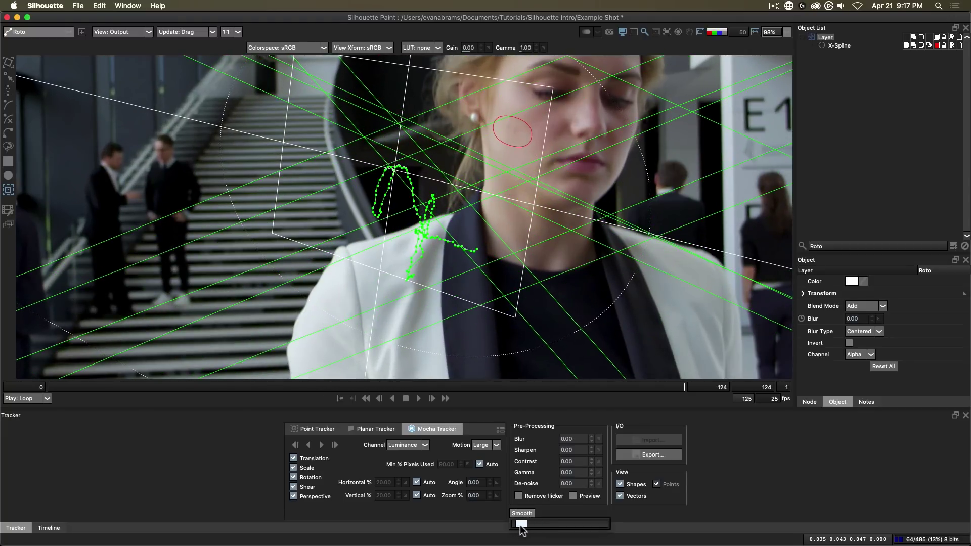
left_click_drag(520, 527, 523, 528)
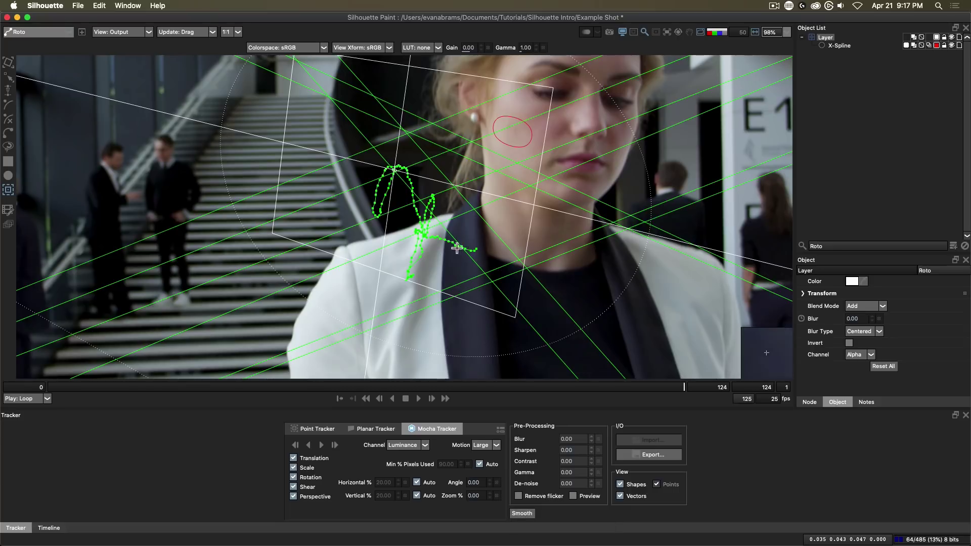
left_click(528, 513)
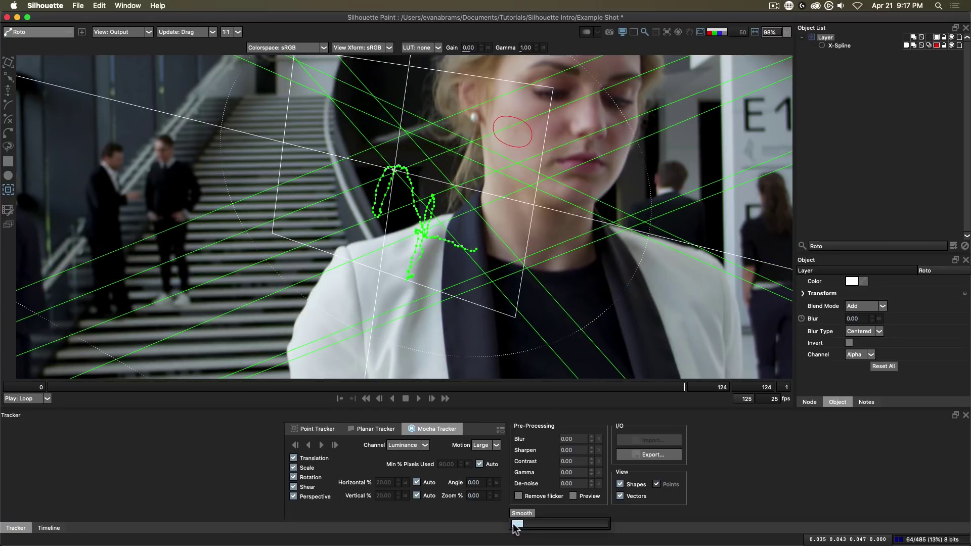
left_click_drag(515, 528, 525, 528)
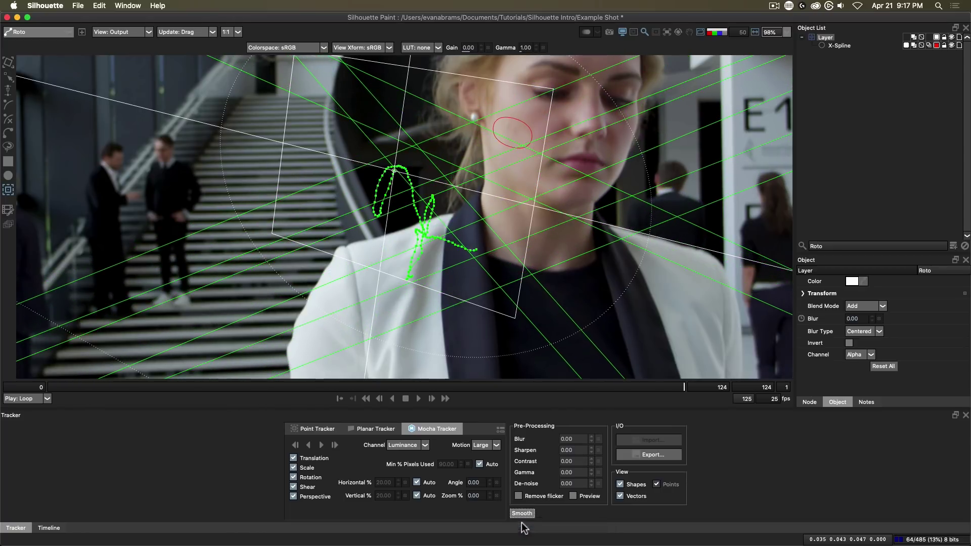
left_click(826, 37)
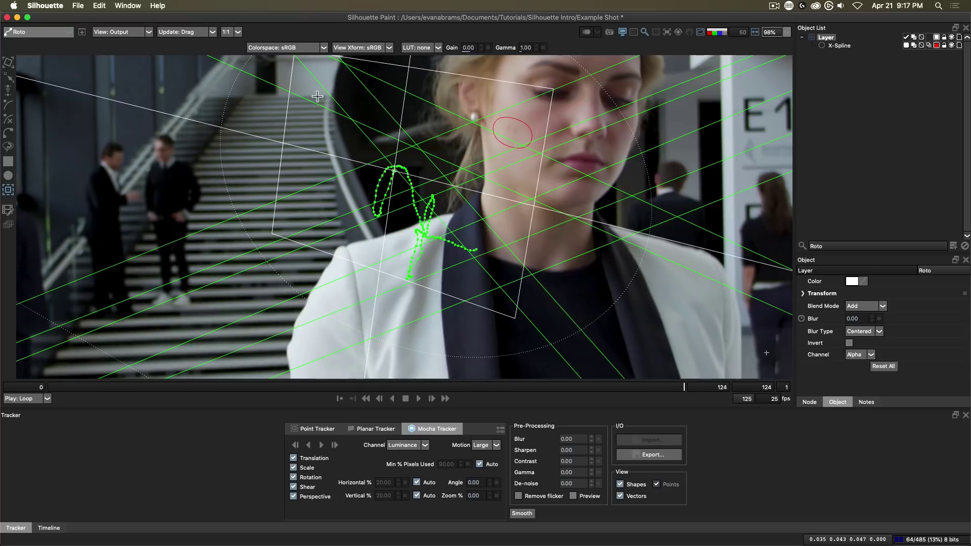
left_click(59, 32)
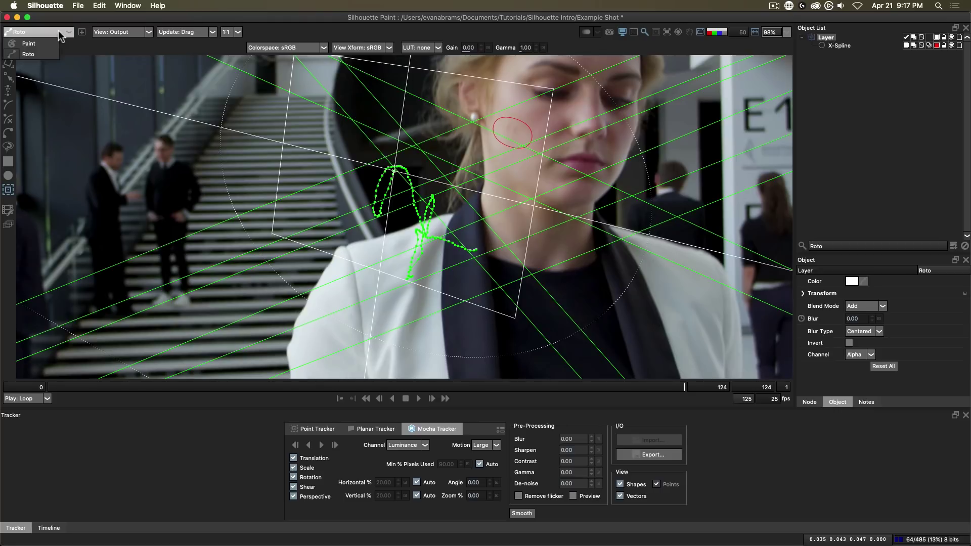
Step: In Paint mode, select Face Retouch's Paint State through the last blur stroke
left_click(29, 44)
scroll(735, 143, "up", 3)
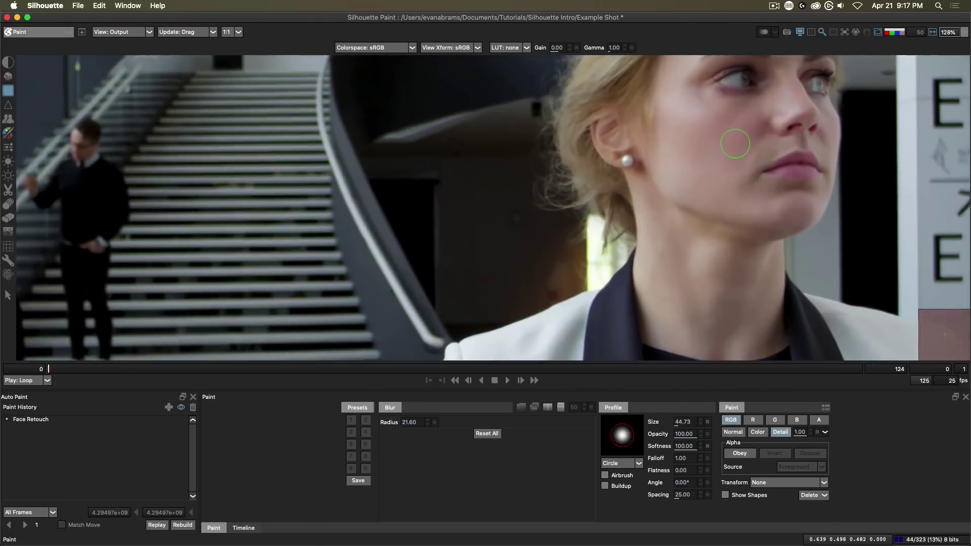
scroll(735, 143, "up", 1)
left_click(7, 420)
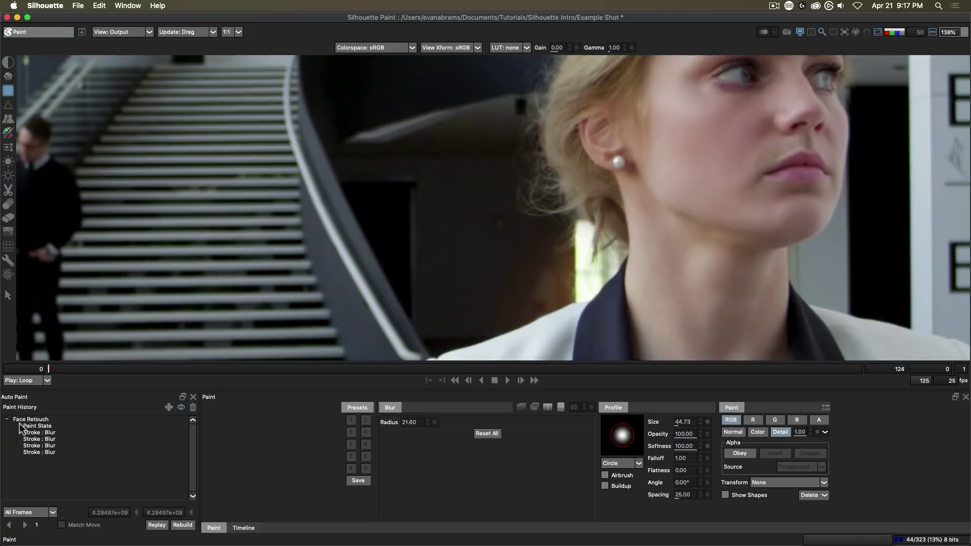
left_click(33, 426)
left_click(32, 452, "shift")
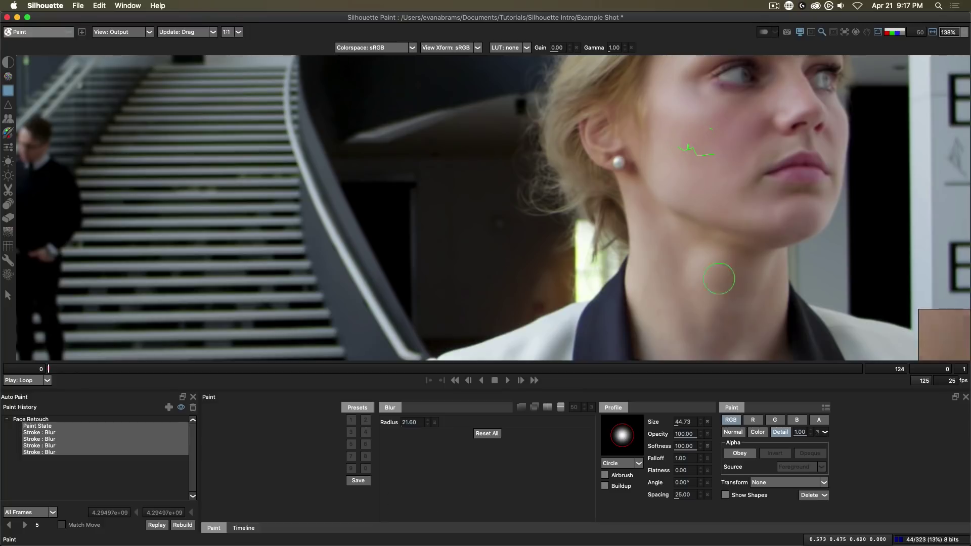
Step: Set Transform to Layer, enable Match Move, choose the Work range, and replay the strokes
left_click(772, 485)
left_click(768, 498)
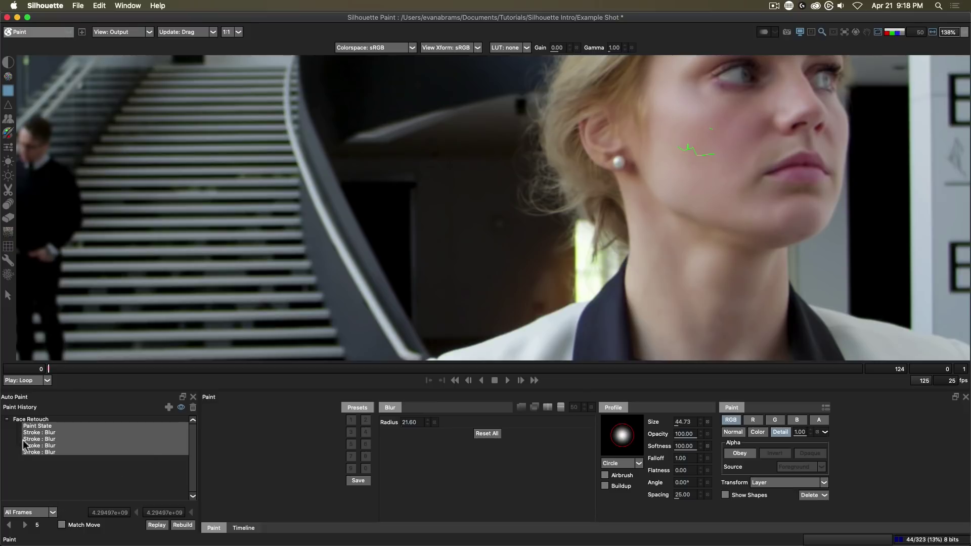
left_click(61, 525)
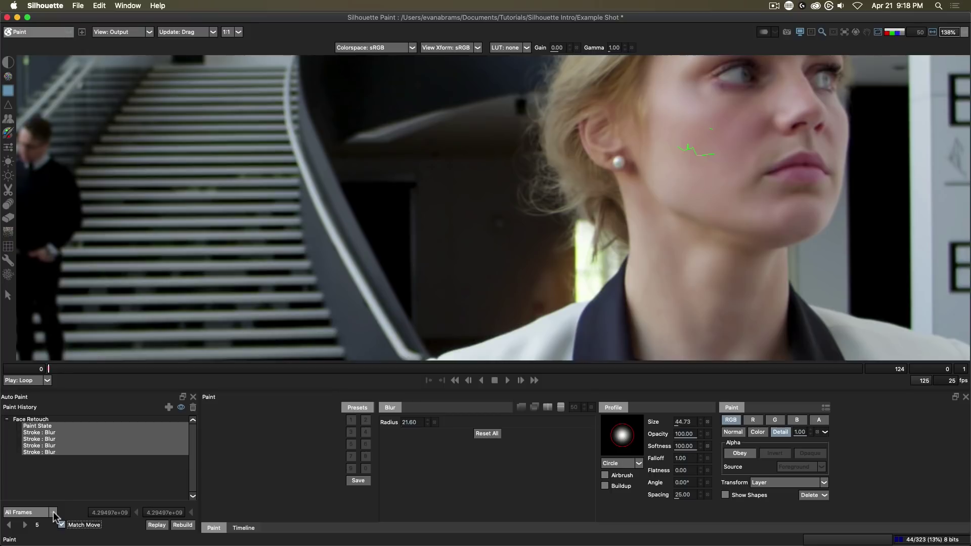
left_click(50, 512)
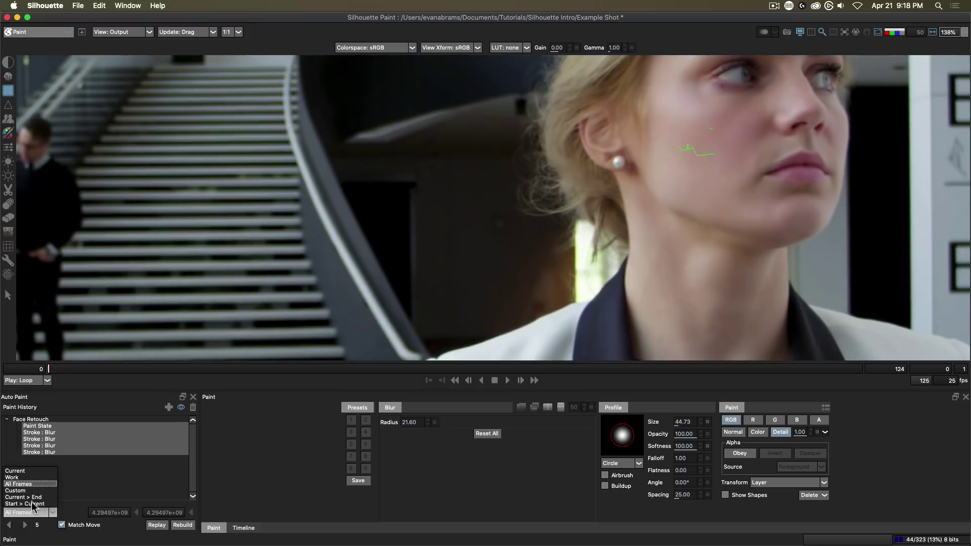
left_click(20, 477)
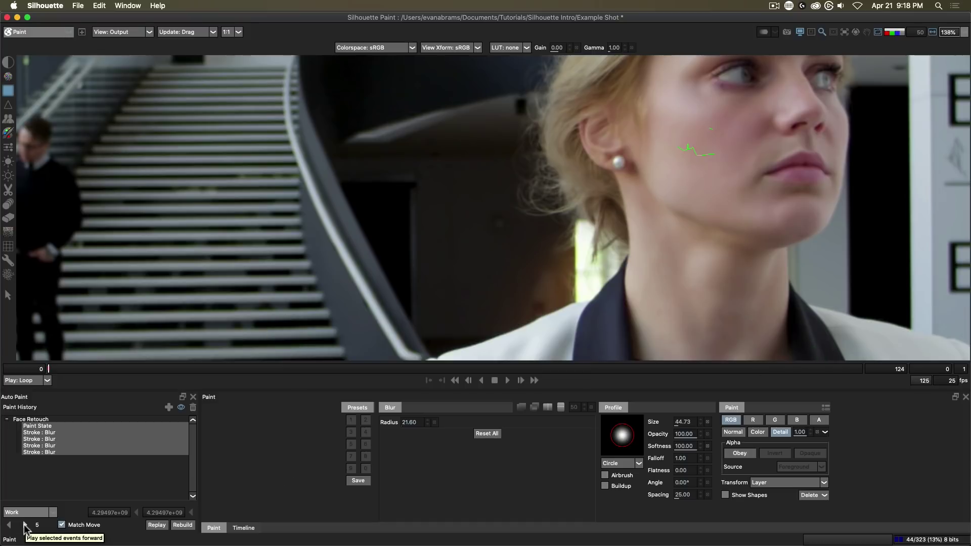
left_click(25, 528)
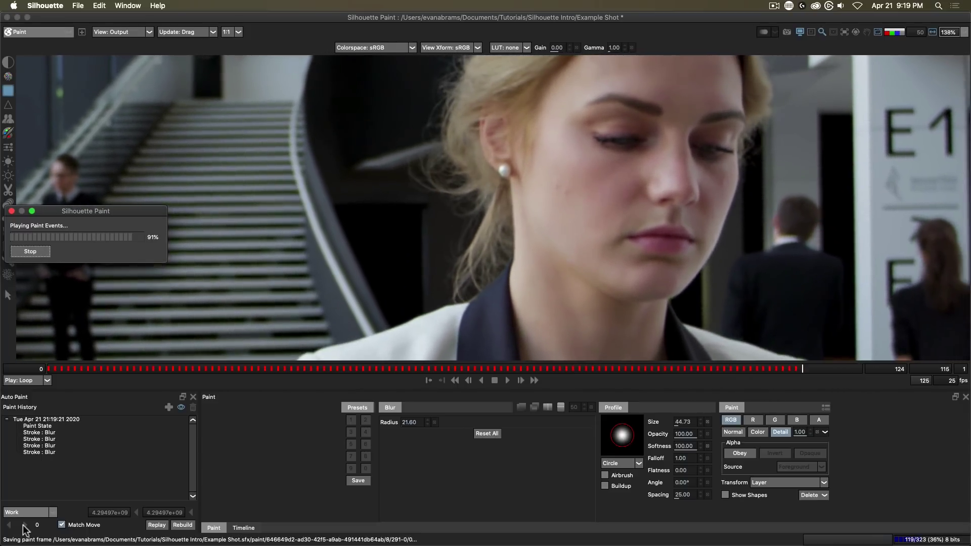
Step: Scrub back through the clip and inspect the cheek retouch at frames 66 and 88
mouse_move(855, 369)
left_mouse_down()
mouse_move(698, 382)
mouse_move(401, 372)
left_mouse_up()
left_click(47, 418)
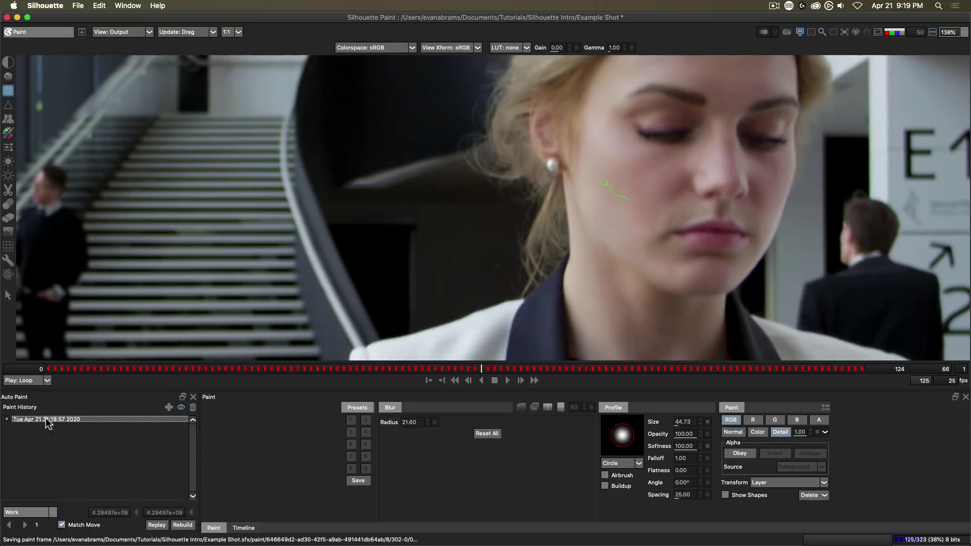
left_click(614, 368)
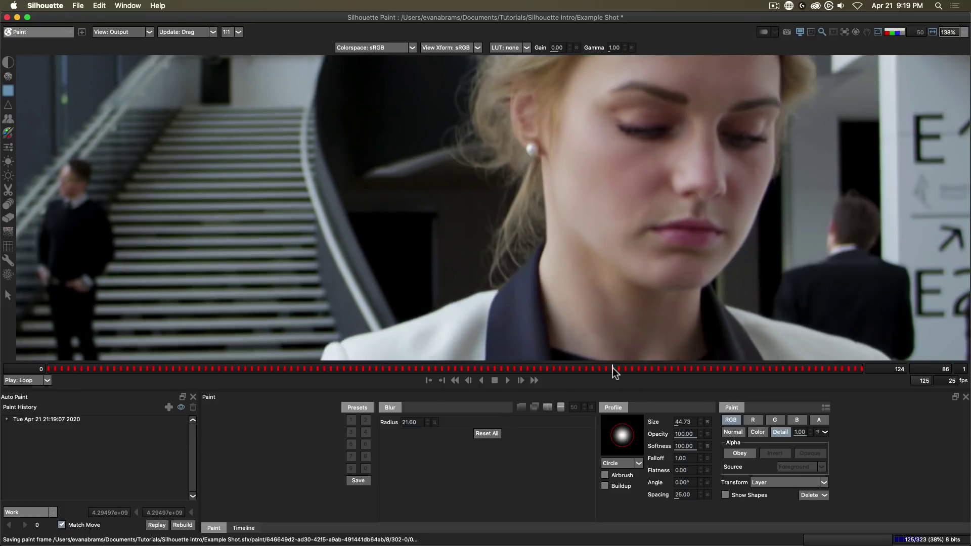
left_click_drag(612, 368, 626, 368)
double_click(47, 419)
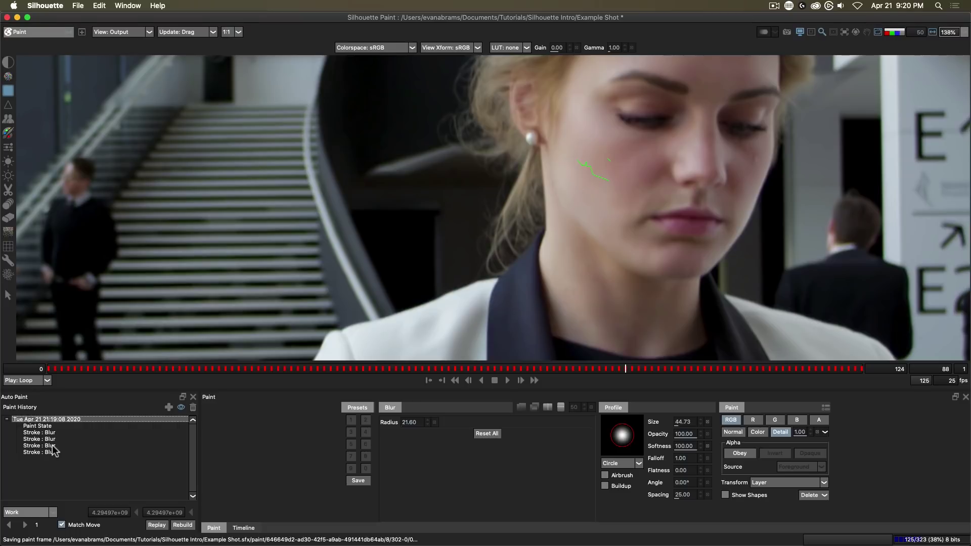
Step: Delete the unwanted Stroke : Blur from Paint History and rebuild the 125 affected frames
left_click(52, 445)
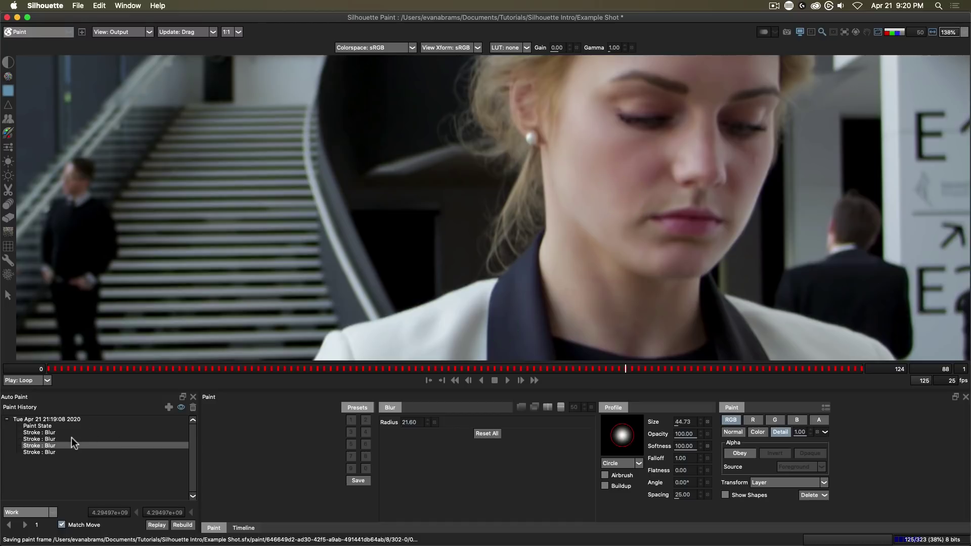
left_click(51, 445)
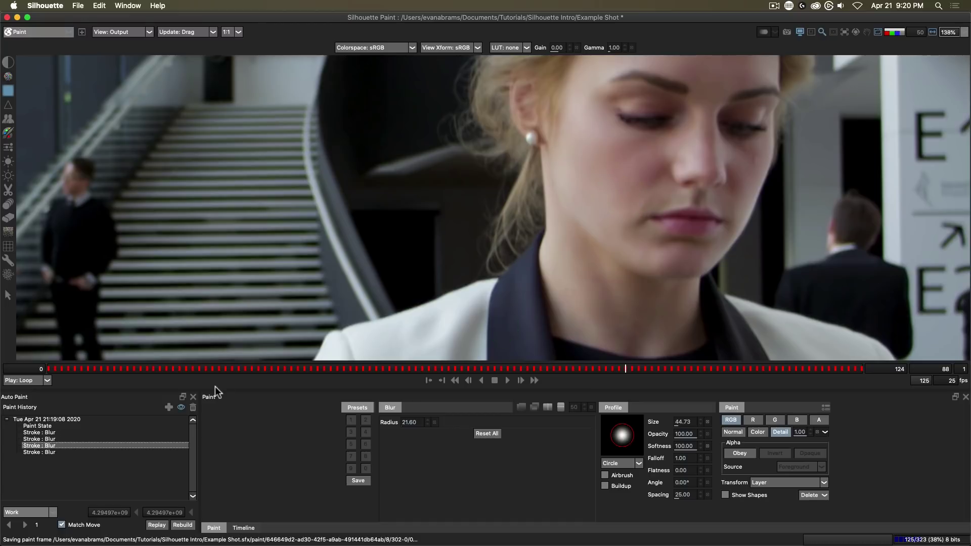
left_click(193, 407)
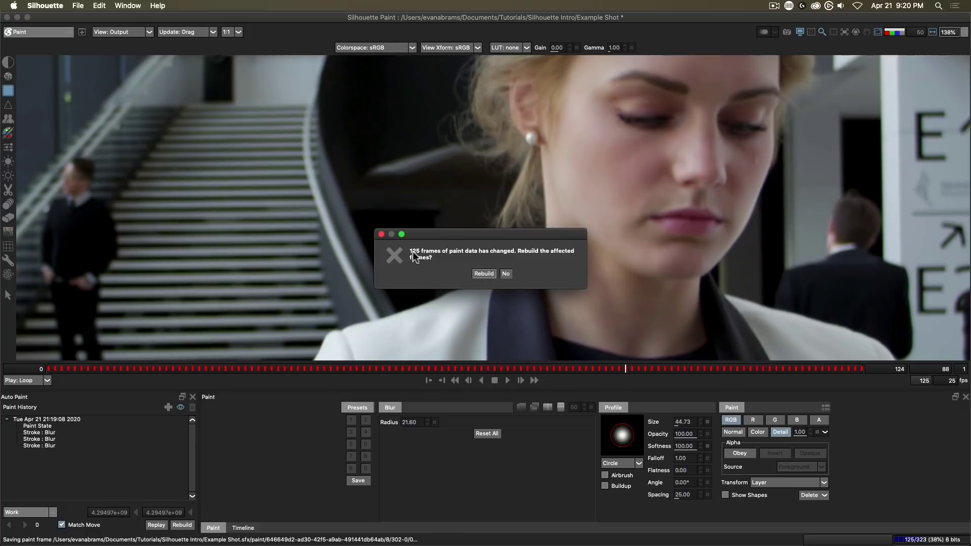
left_click(491, 274)
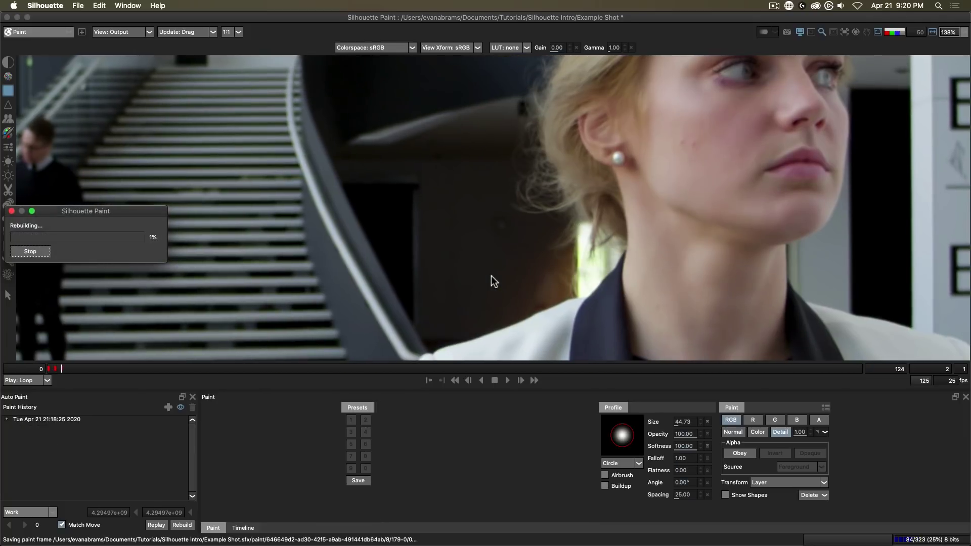